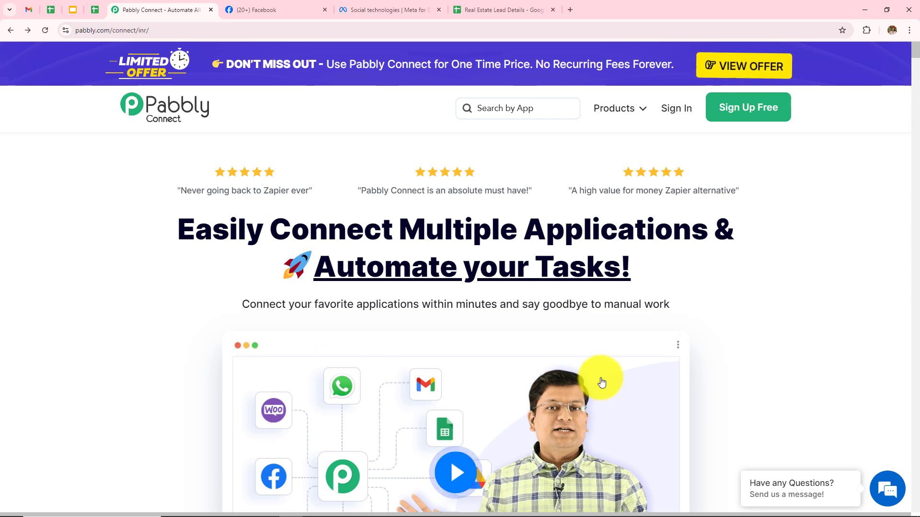
Sign in to the Pabbly account and launch Pabbly Connect from the apps list.
left_click(214, 31)
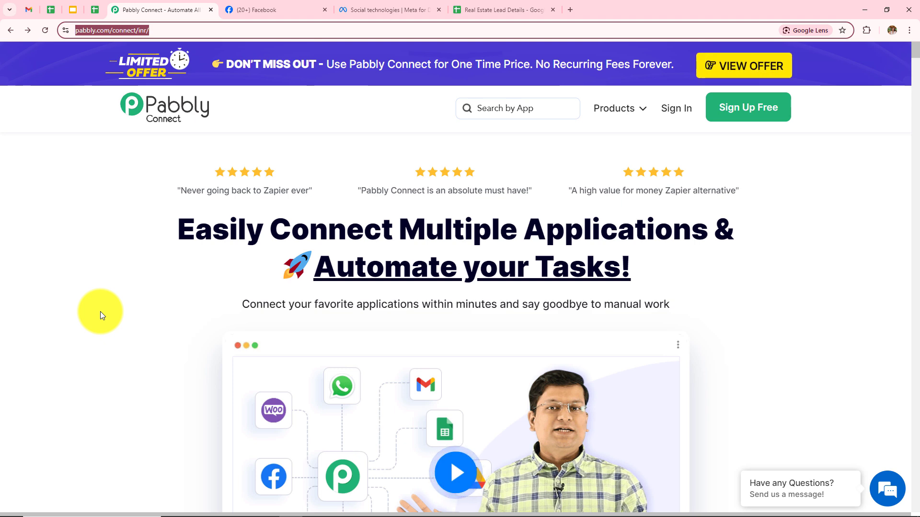
left_click(101, 312)
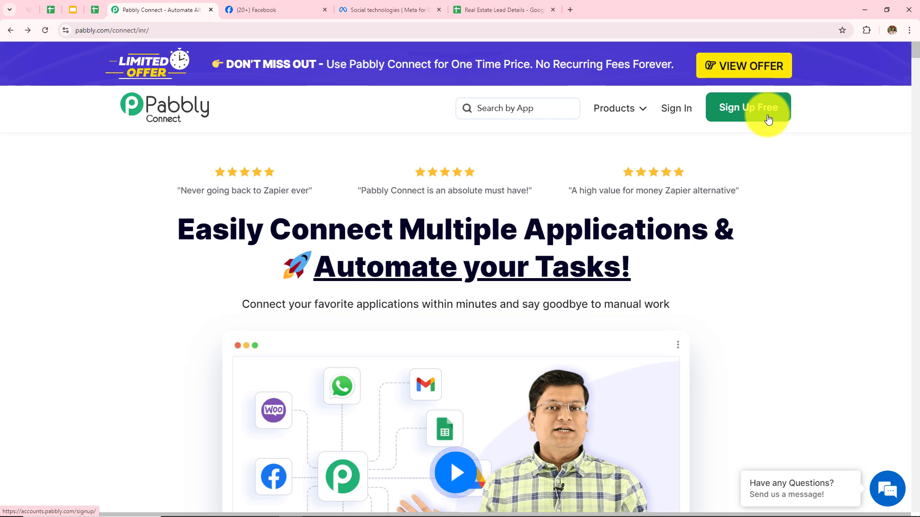
left_click(687, 118)
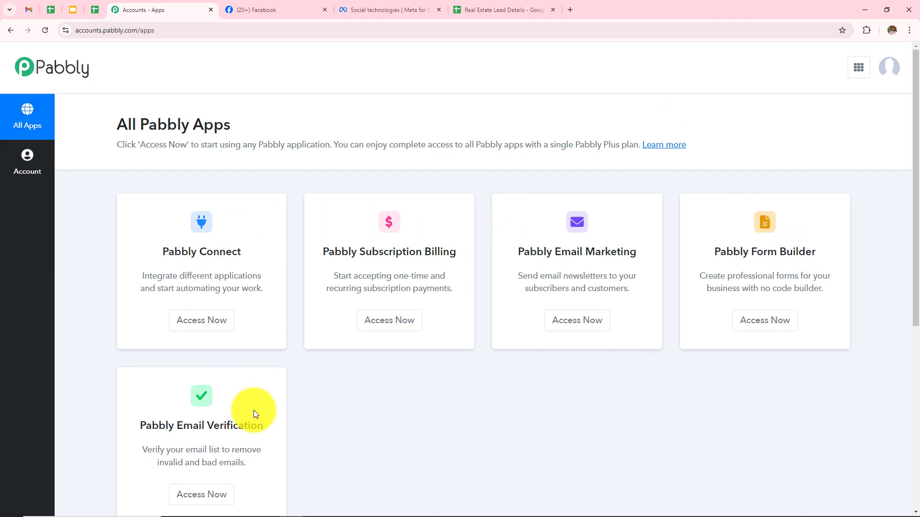
scroll(508, 427, "down", 1)
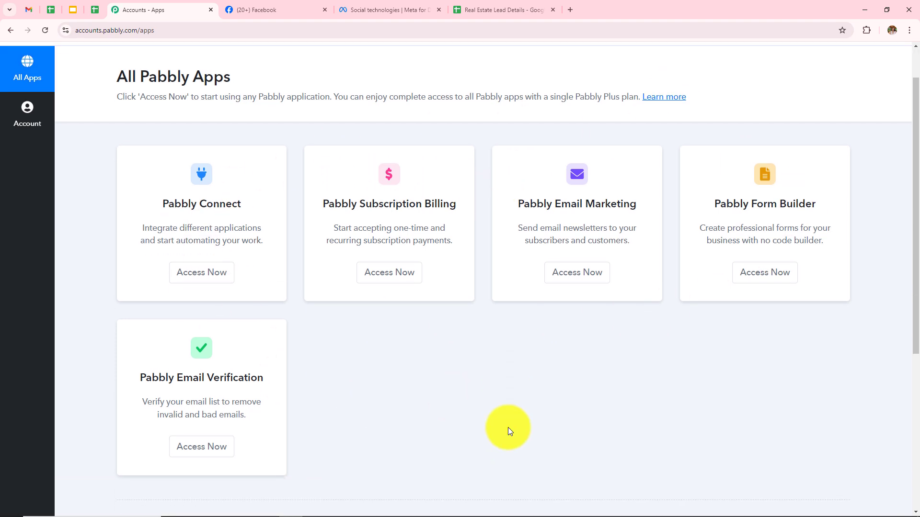
left_click(228, 285)
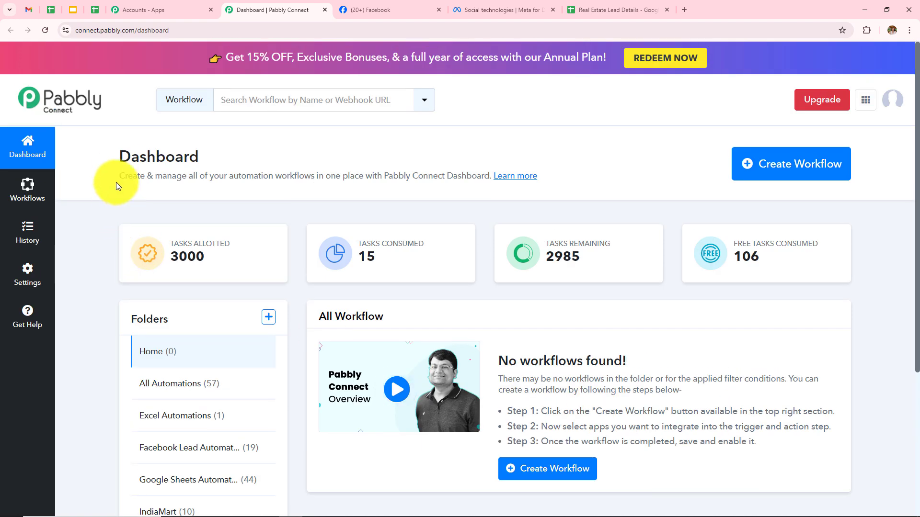
Review the Dashboard, All Workflow and Folders sections, then cancel the Create Folder dialog.
left_click_drag(112, 164, 215, 163)
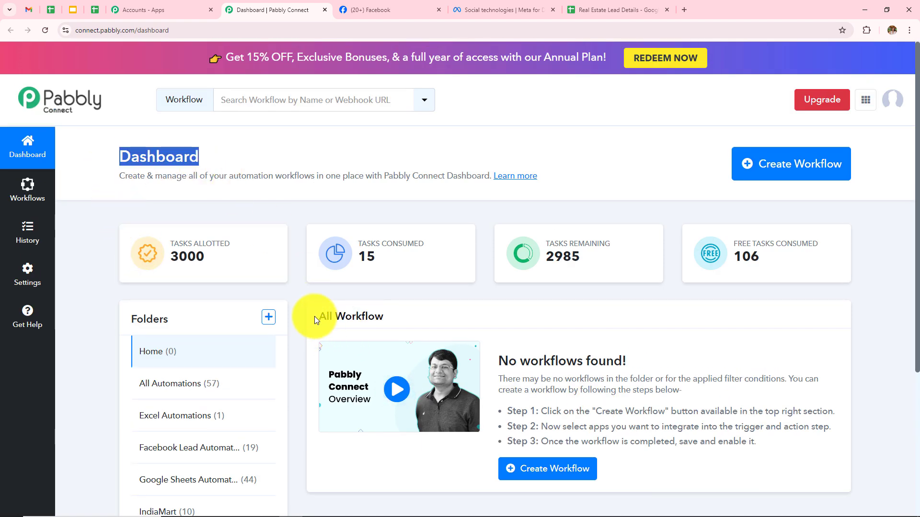
left_click_drag(314, 316, 419, 322)
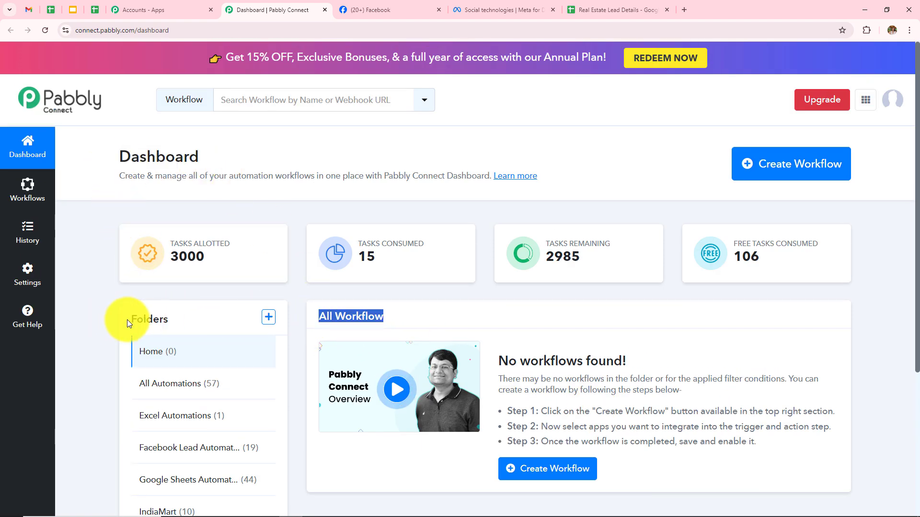
left_click_drag(127, 320, 197, 332)
scroll(187, 329, "down", 4)
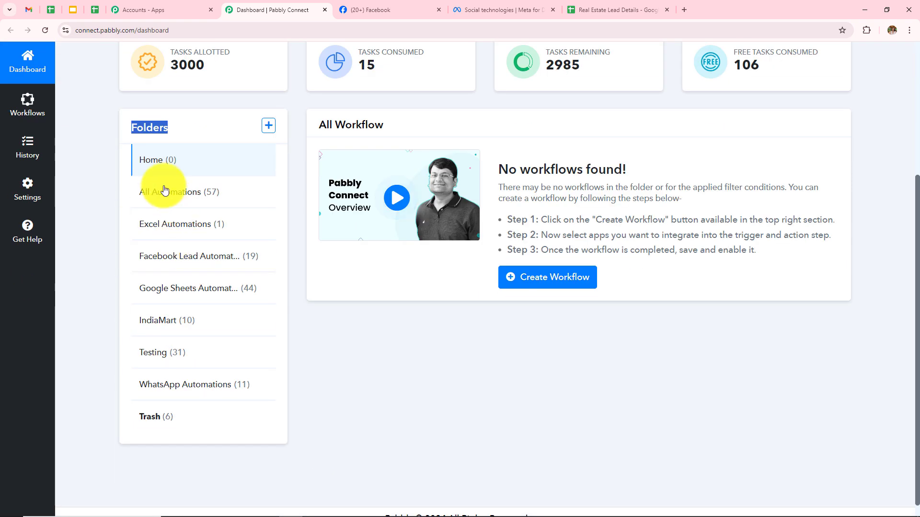
scroll(205, 446, "up", 4)
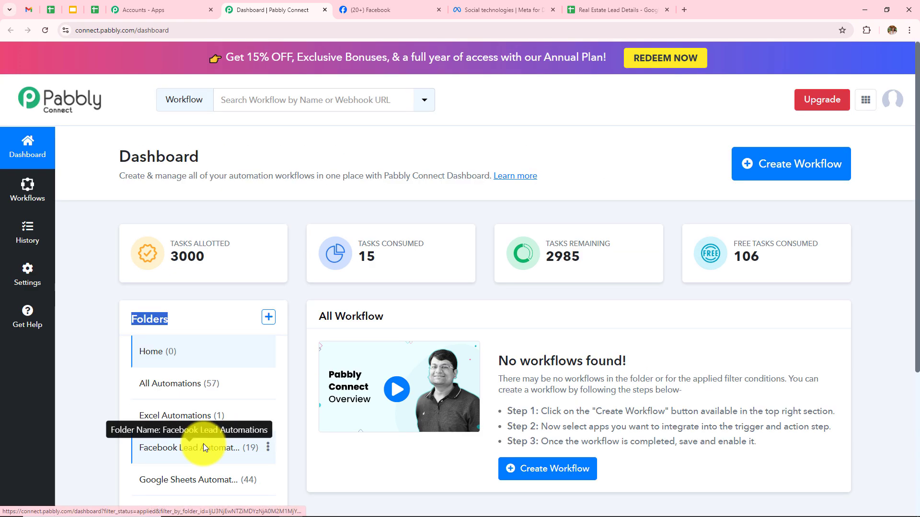
left_click(268, 317)
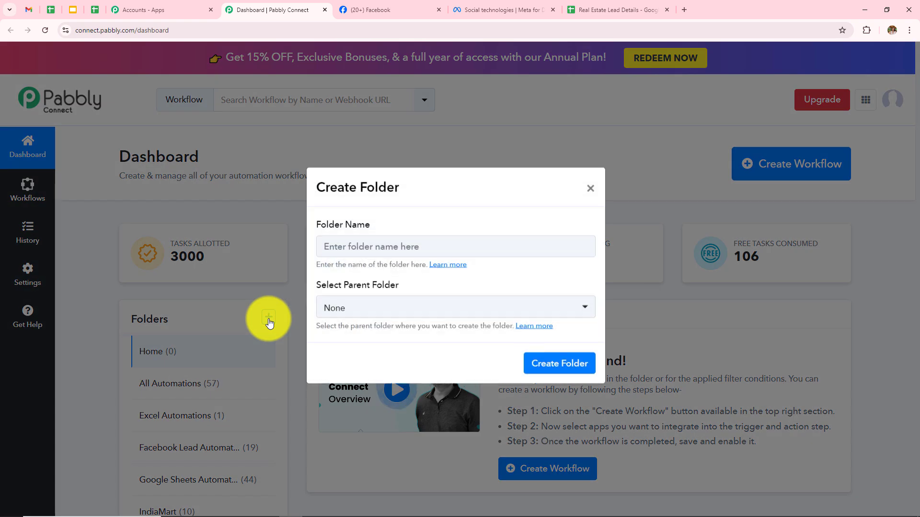
left_click_drag(316, 229, 408, 241)
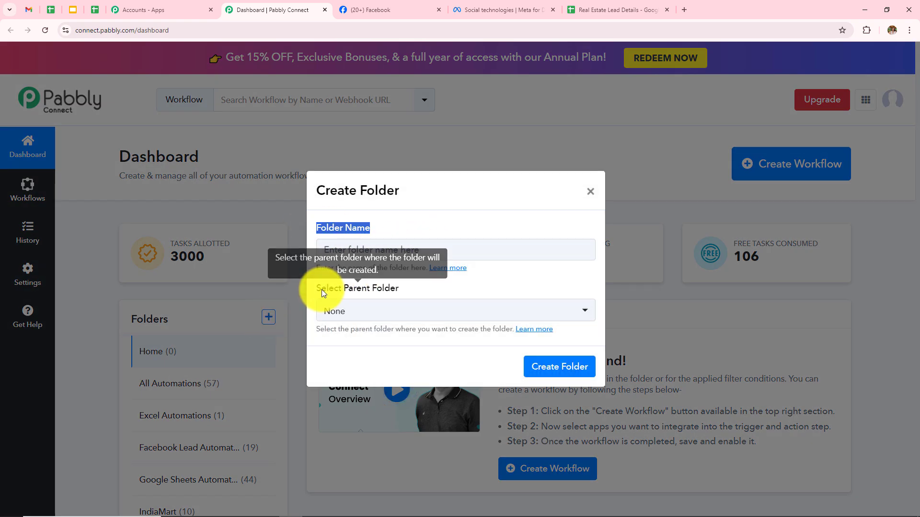
left_click_drag(318, 289, 443, 315)
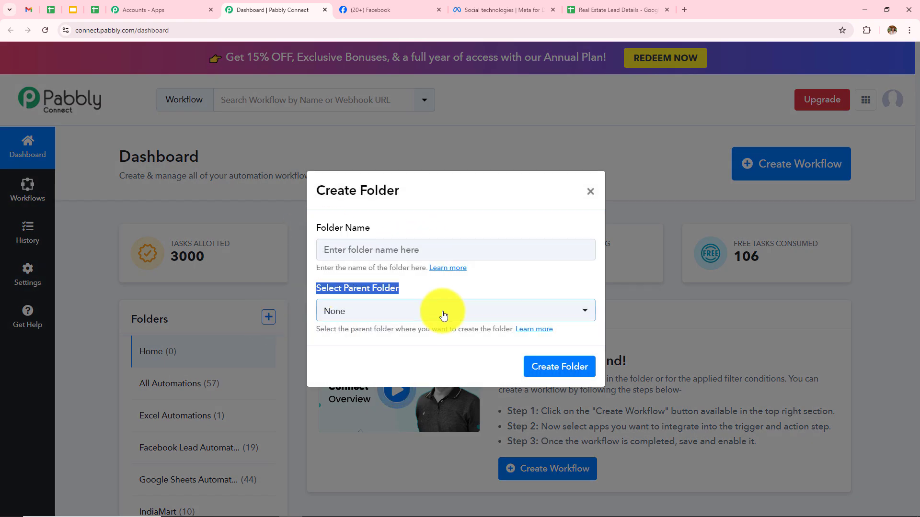
left_click(591, 191)
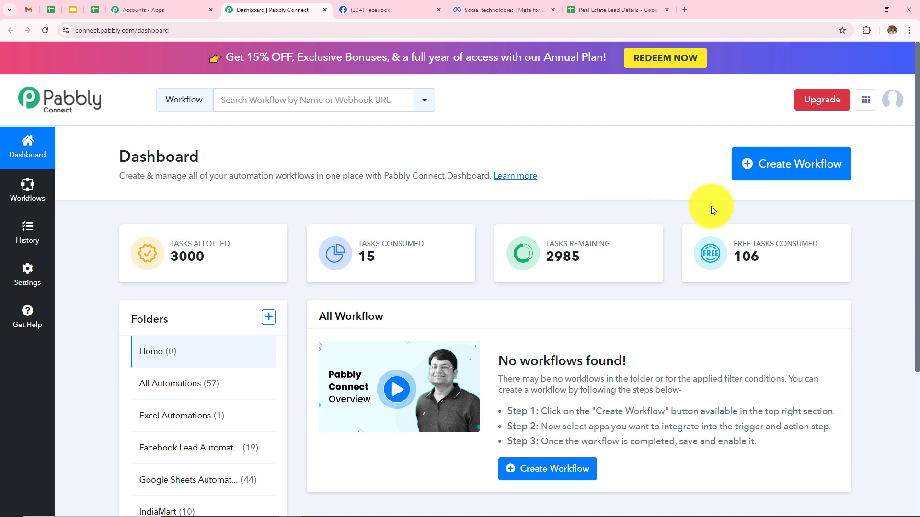
Create 'Add Real Estate Leads from Facebook Lead Ads to Google Sheets' in the Facebook Lead Automations folder.
left_click(777, 174)
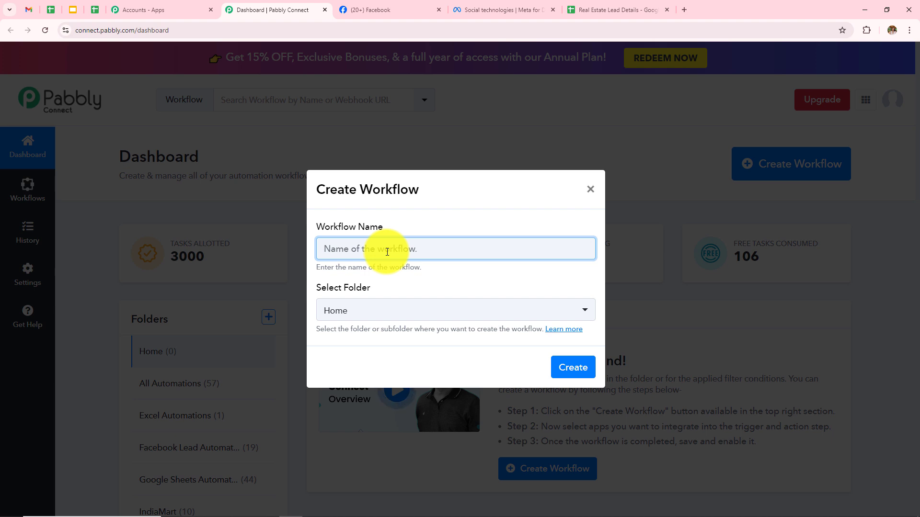
type("Add Real Estate Leads from Facebook Lead Ads to Google Sheets")
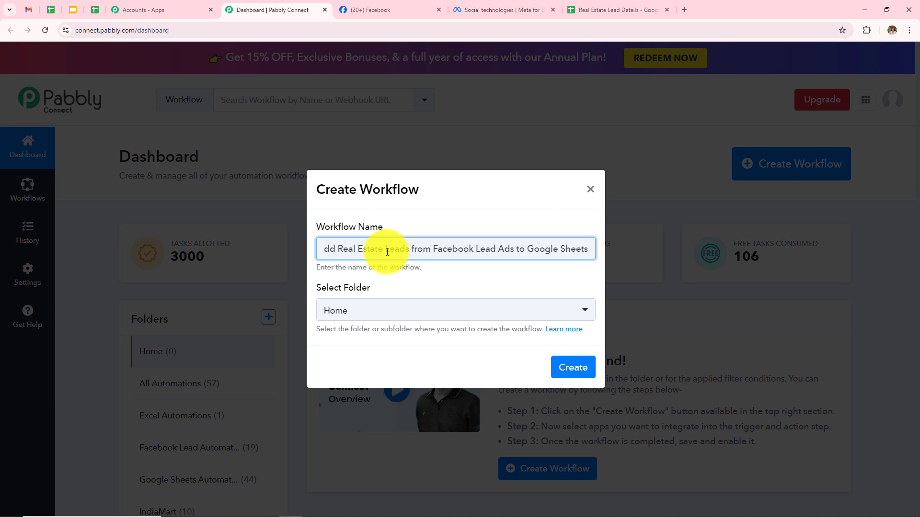
left_click(383, 315)
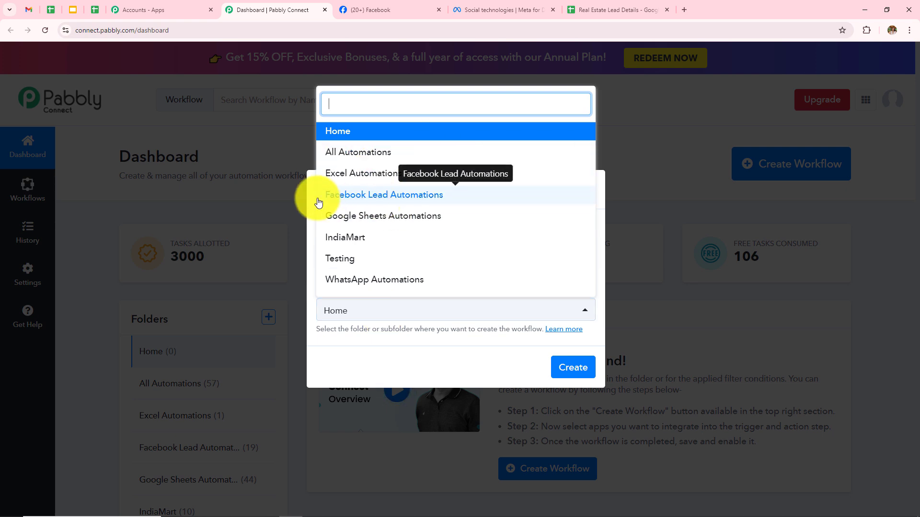
left_click(381, 197)
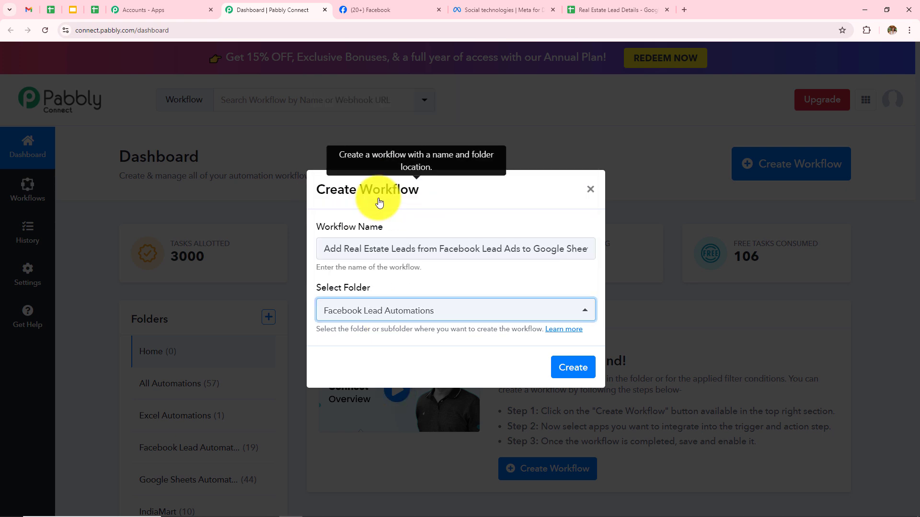
left_click(568, 370)
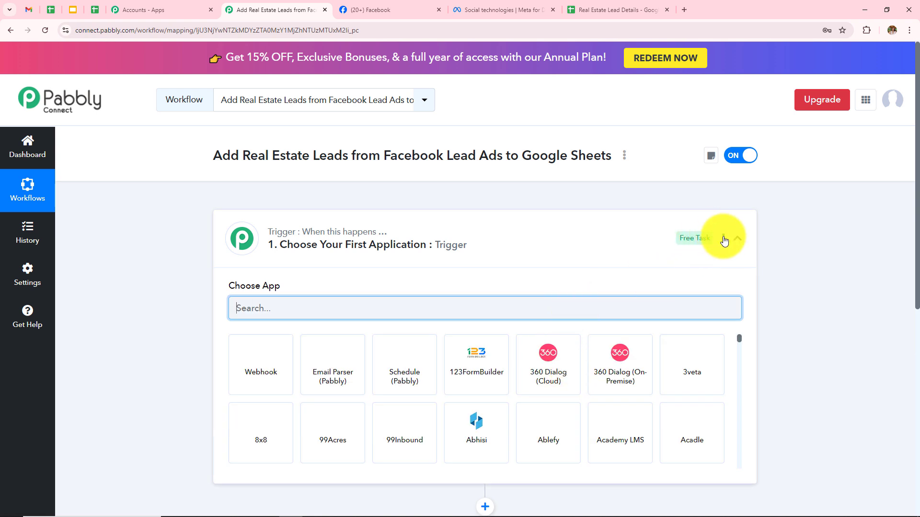
left_click(723, 241)
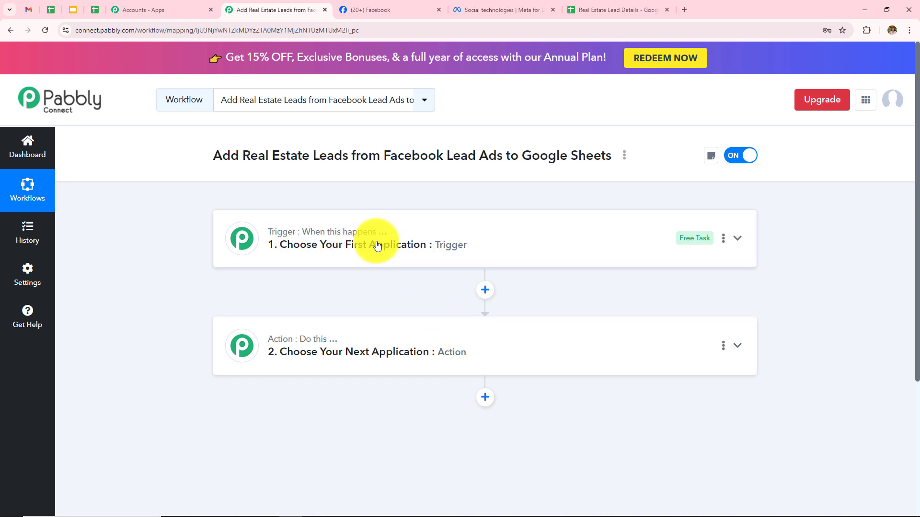
mouse_move(296, 345)
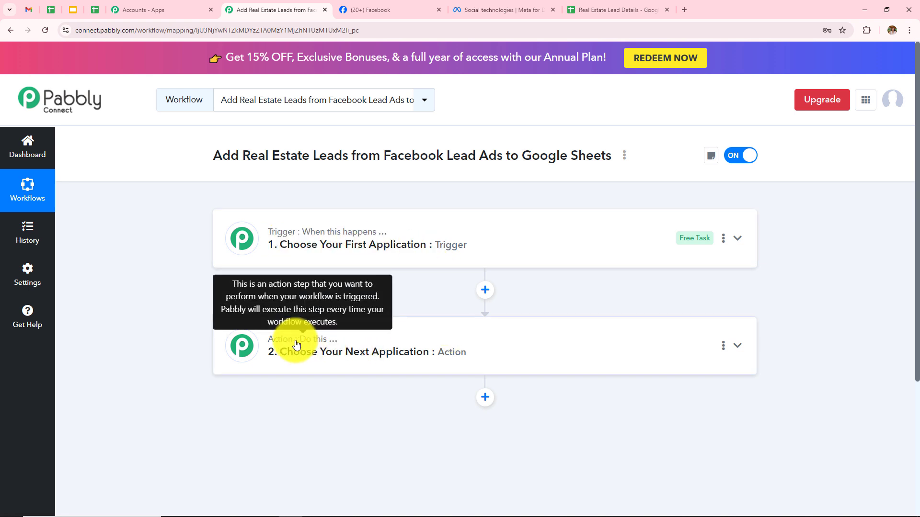
mouse_move(308, 240)
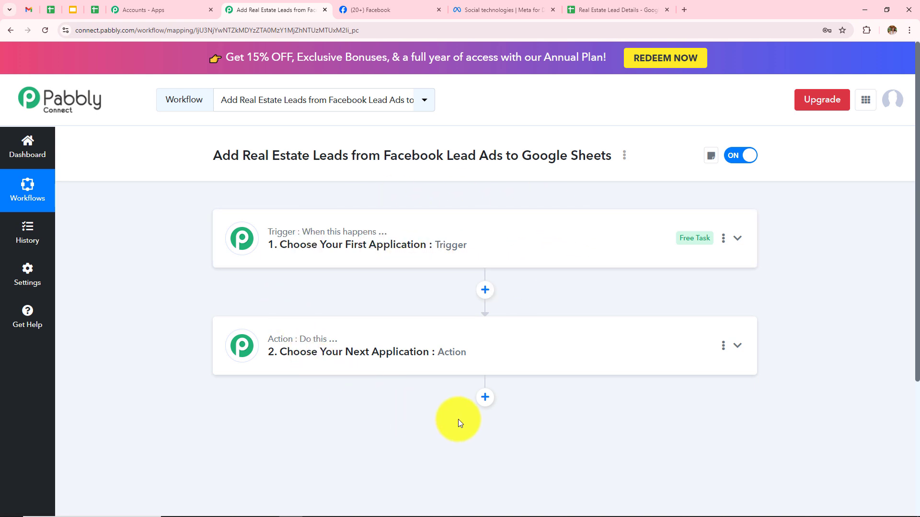
Set the trigger to Facebook Lead Ads with the New Lead (Instant) event.
left_click(467, 243)
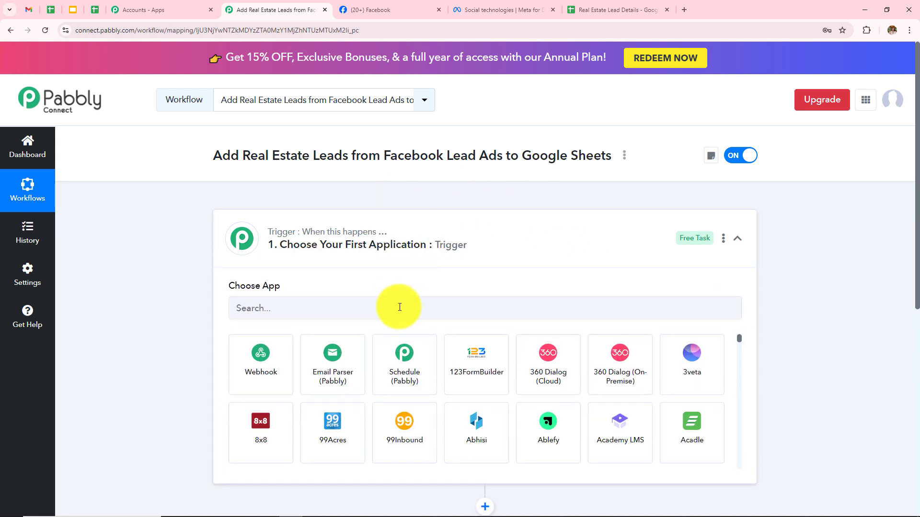
left_click(399, 307)
type("Face")
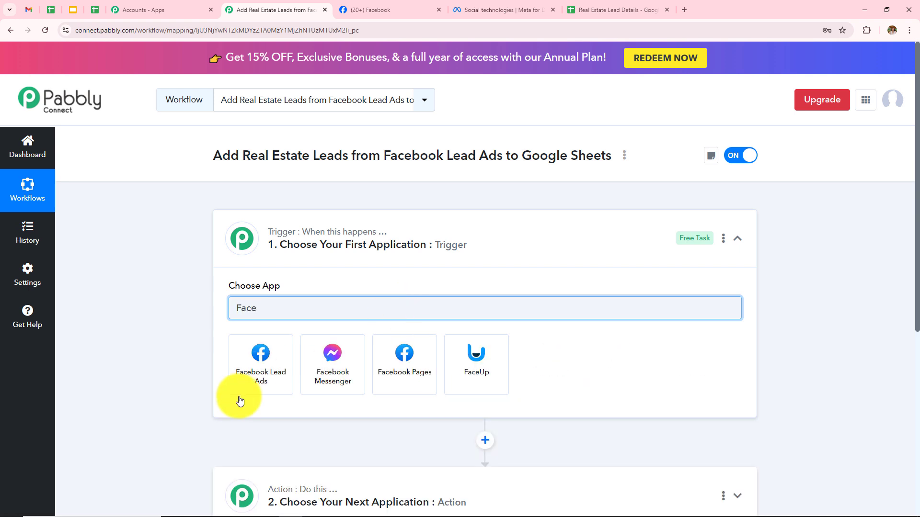
left_click(287, 370)
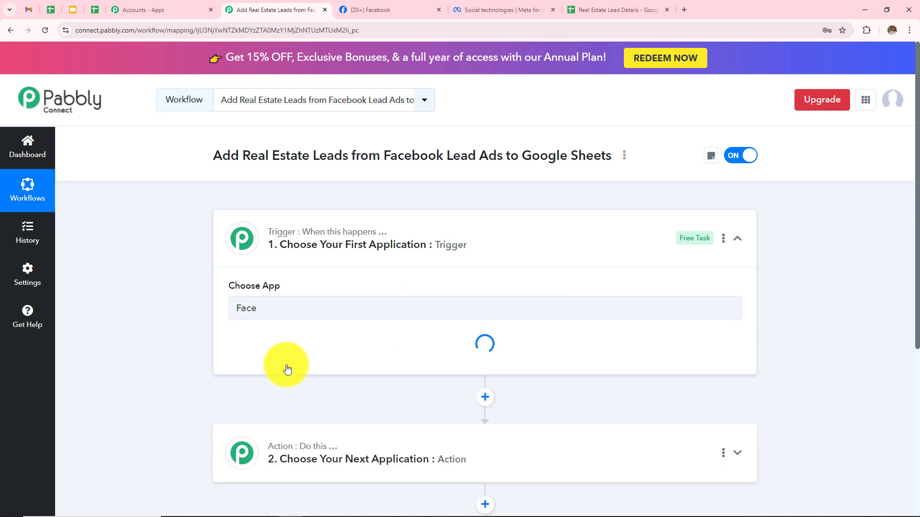
left_click(303, 356)
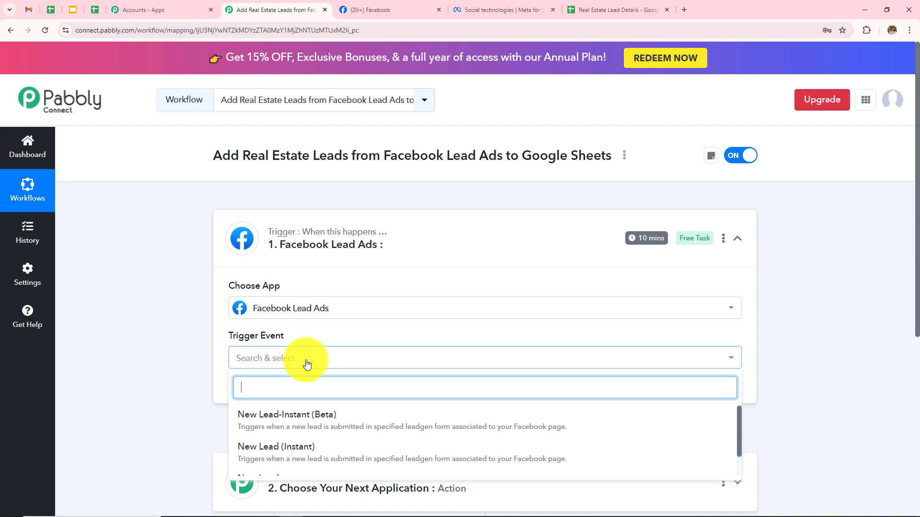
scroll(314, 372, "down", 3)
left_click(249, 307)
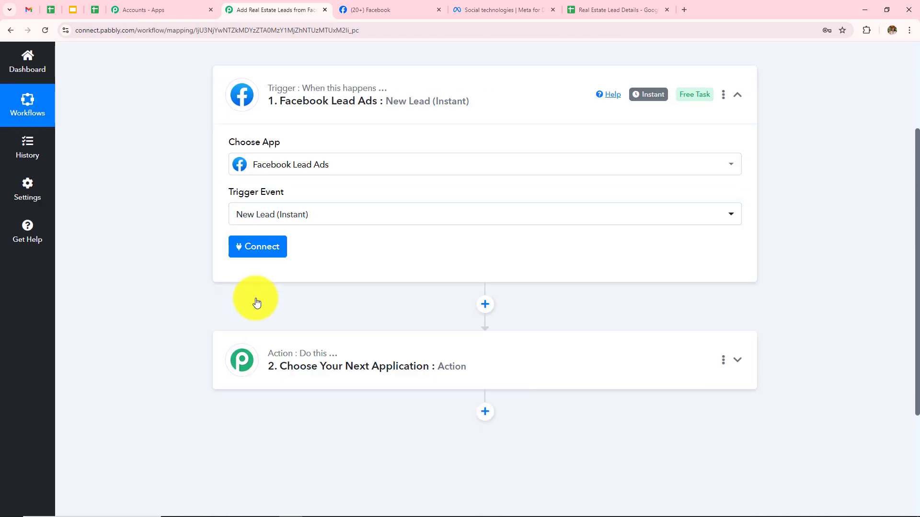
Add a new Facebook connection and reveal the Page and LeadGen Form fields.
left_click(279, 253)
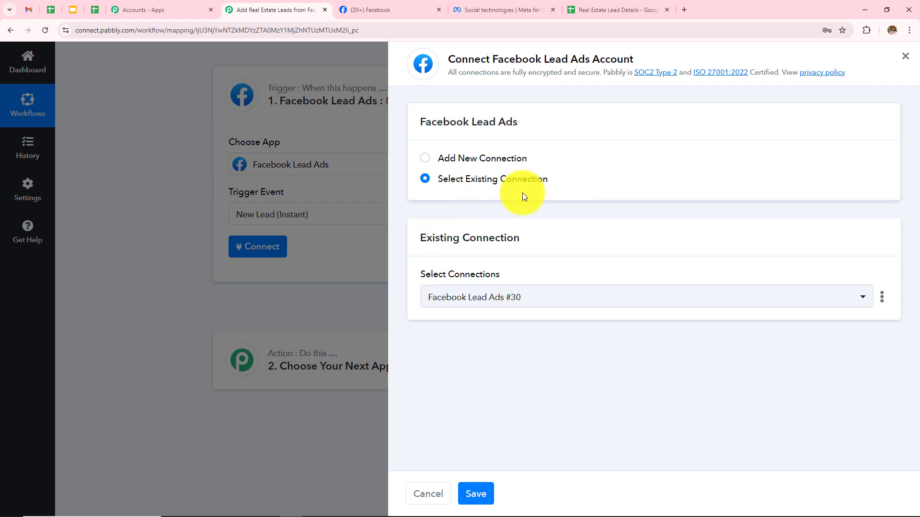
left_click(426, 160)
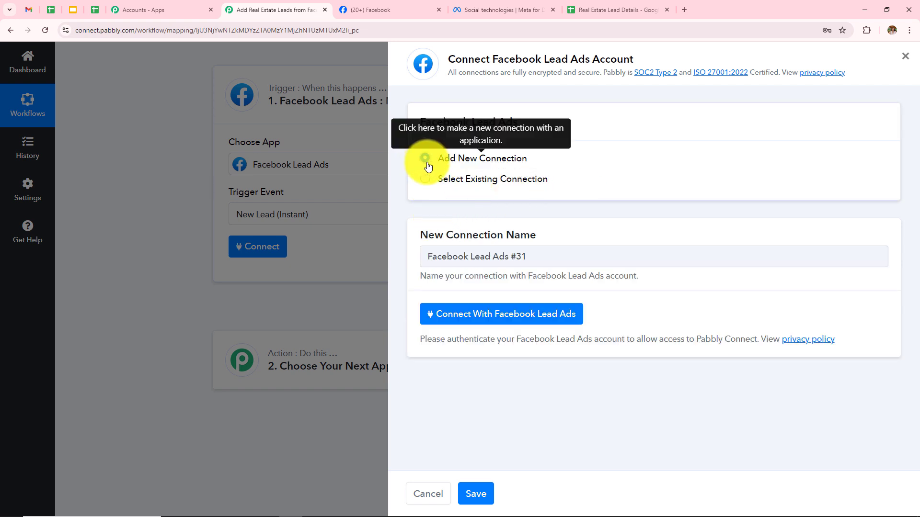
left_click(474, 316)
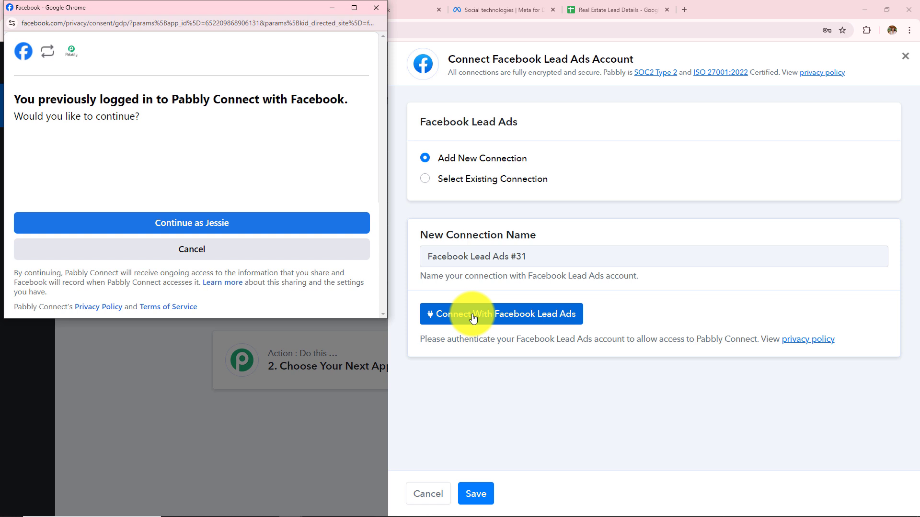
left_click(178, 234)
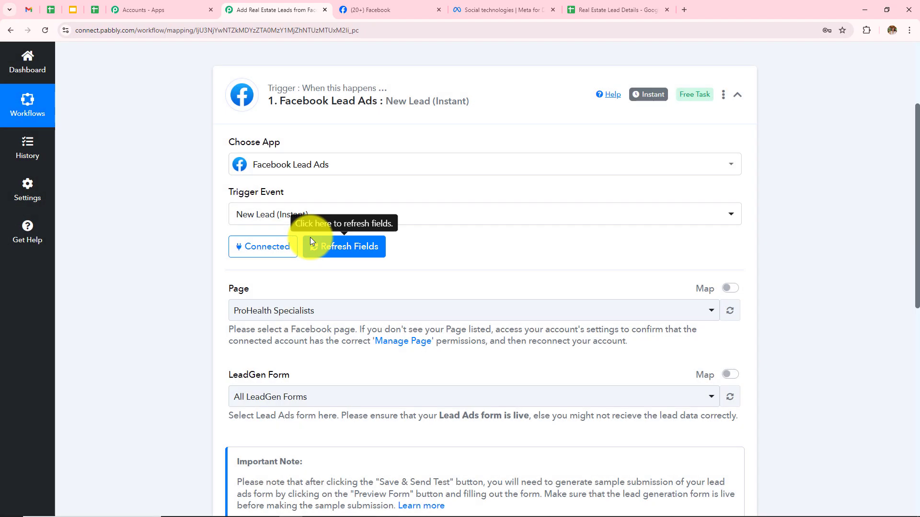
scroll(310, 238, "down", 2)
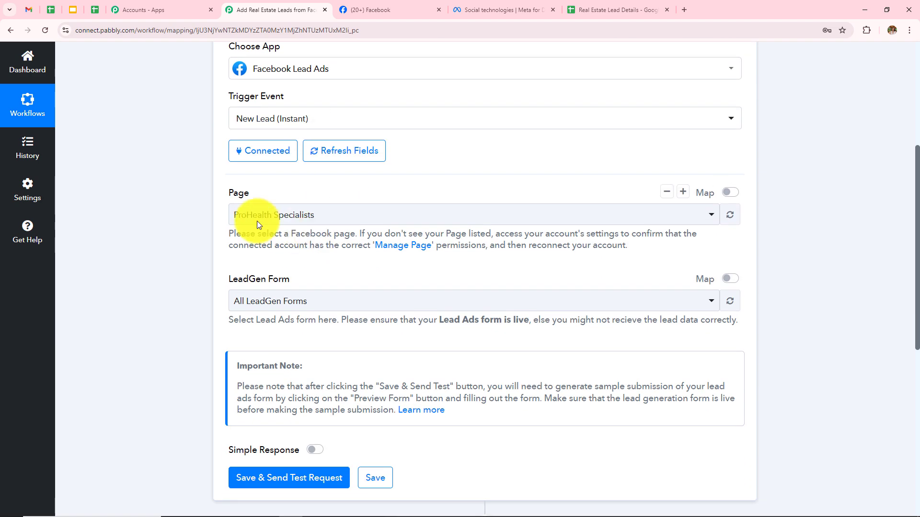
left_click_drag(225, 195, 294, 207)
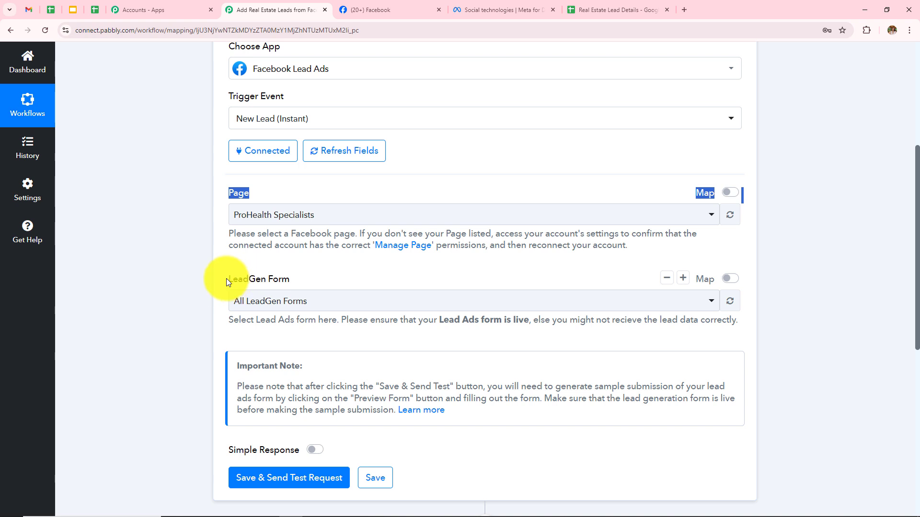
left_click_drag(226, 278, 303, 287)
left_click(312, 247)
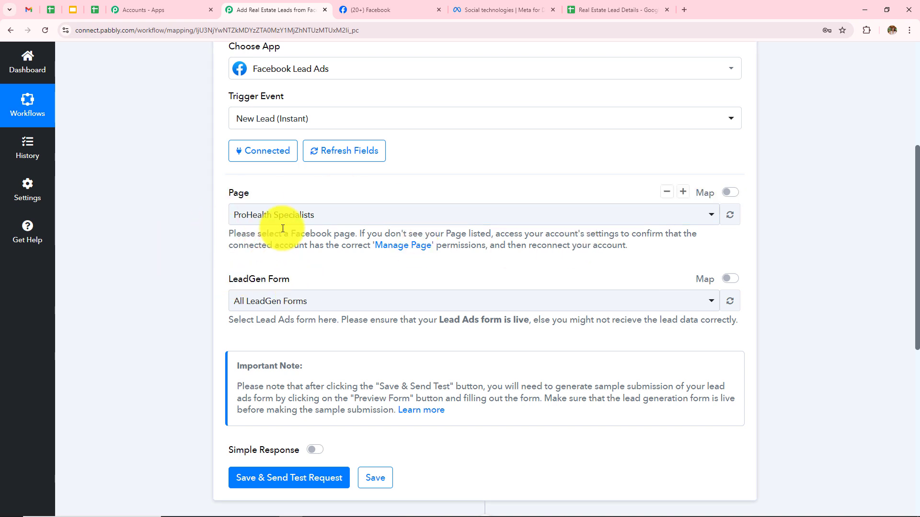
Check the Facebook tab shows the page name Prime Properties, then return to the Pabbly tab.
left_click(389, 11)
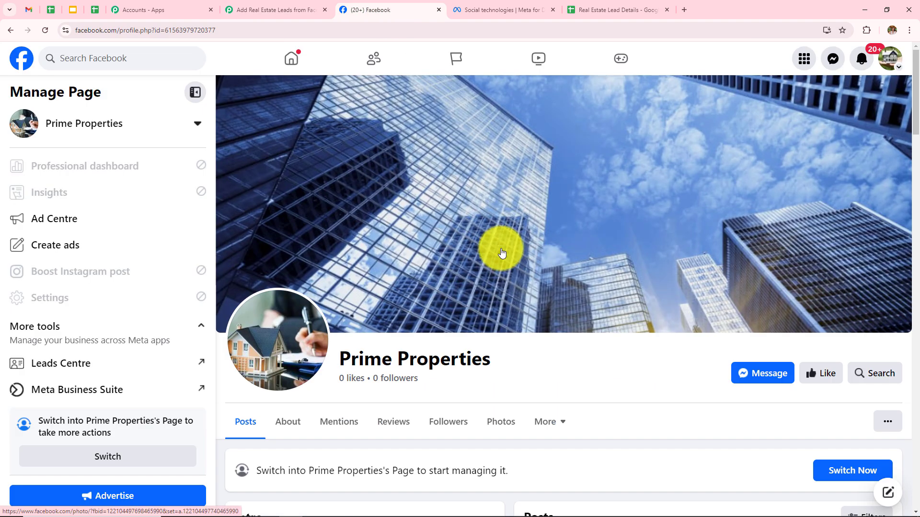
left_click_drag(493, 359, 342, 360)
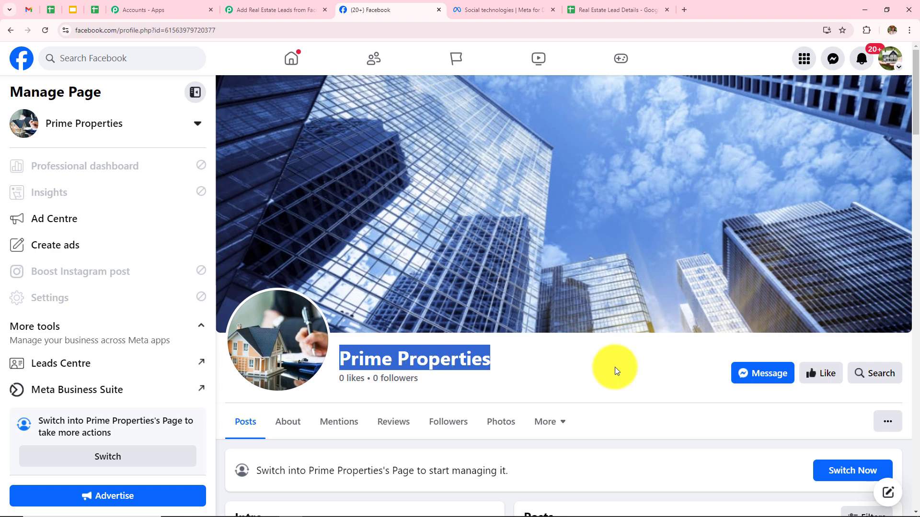
left_click(615, 367)
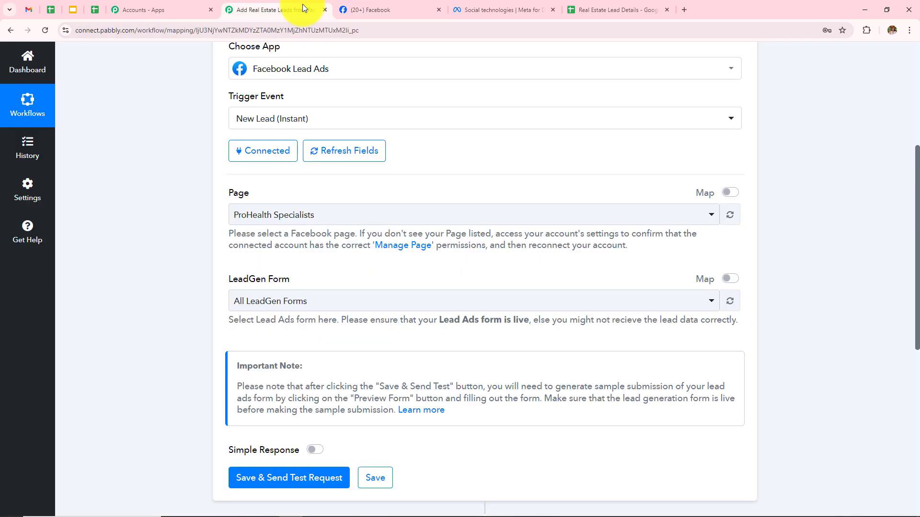
left_click(304, 10)
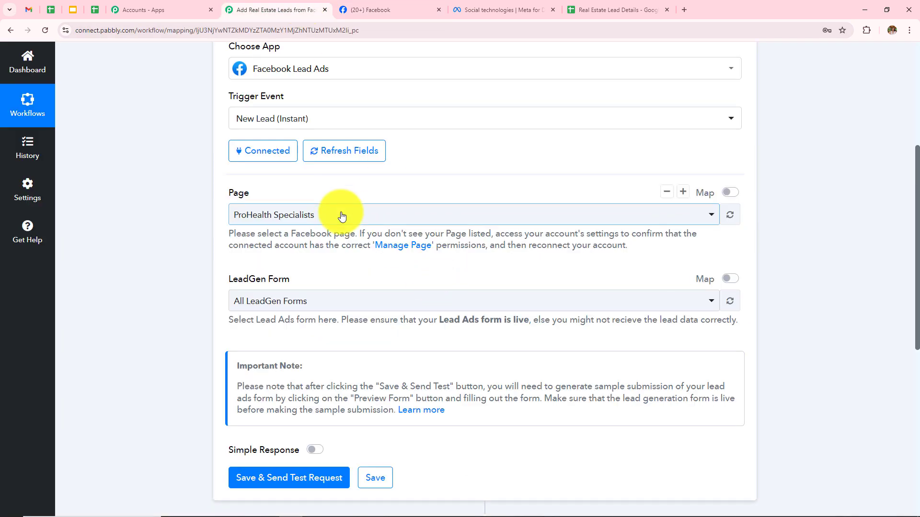
Select Prime Properties as the trigger's Page, then switch to the Meta for Developers tab.
left_click(364, 216)
scroll(404, 324, "down", 3)
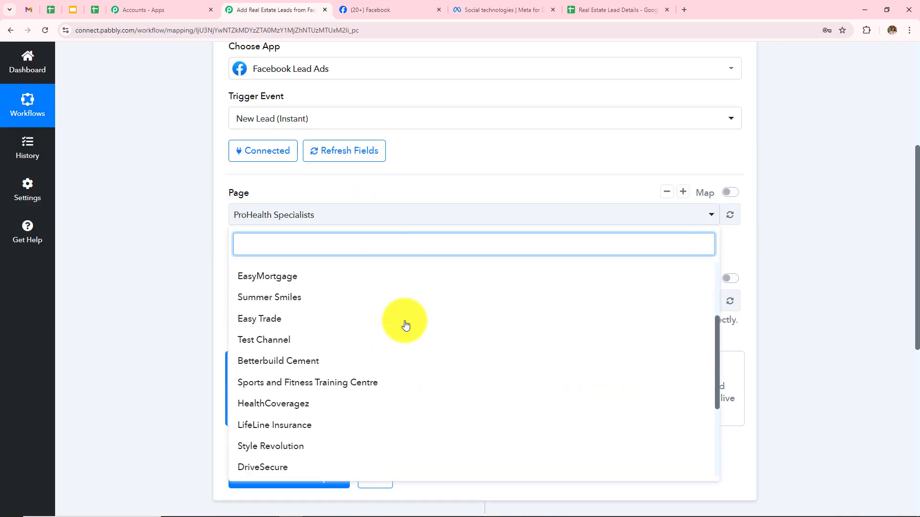
scroll(404, 324, "up", 3)
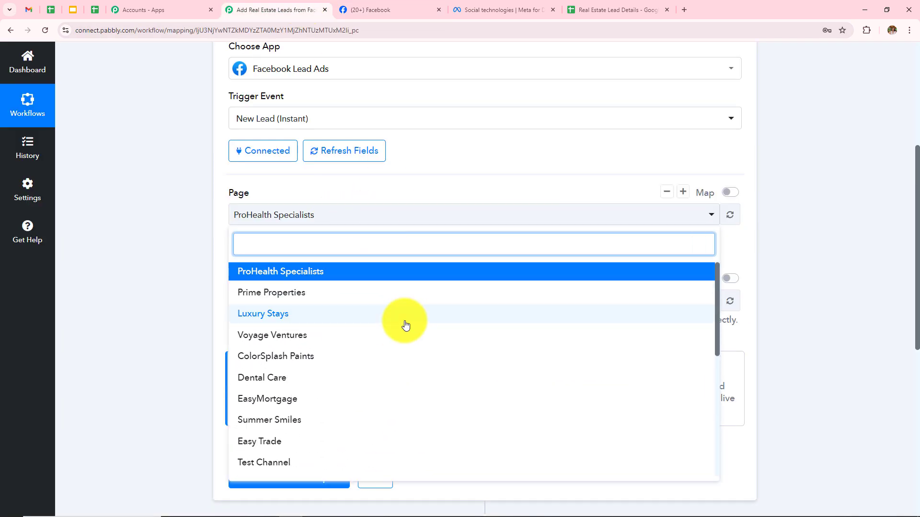
left_click(252, 296)
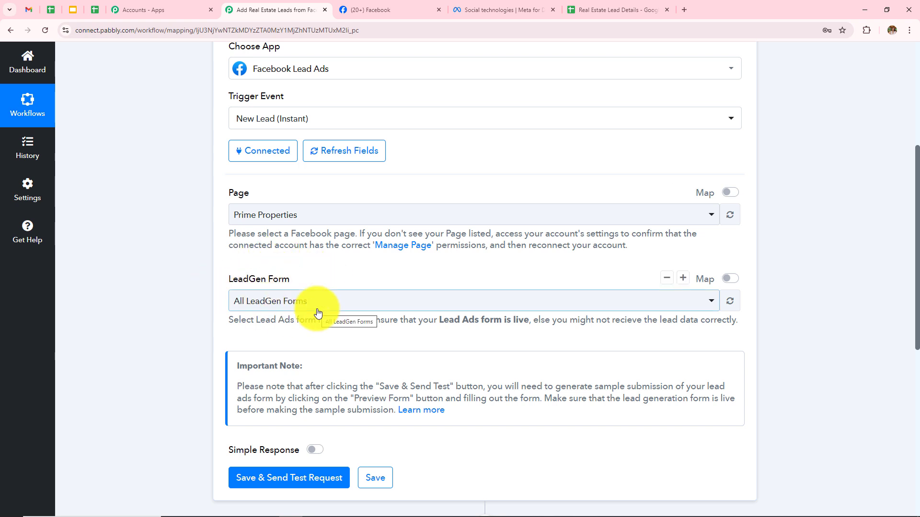
left_click(491, 7)
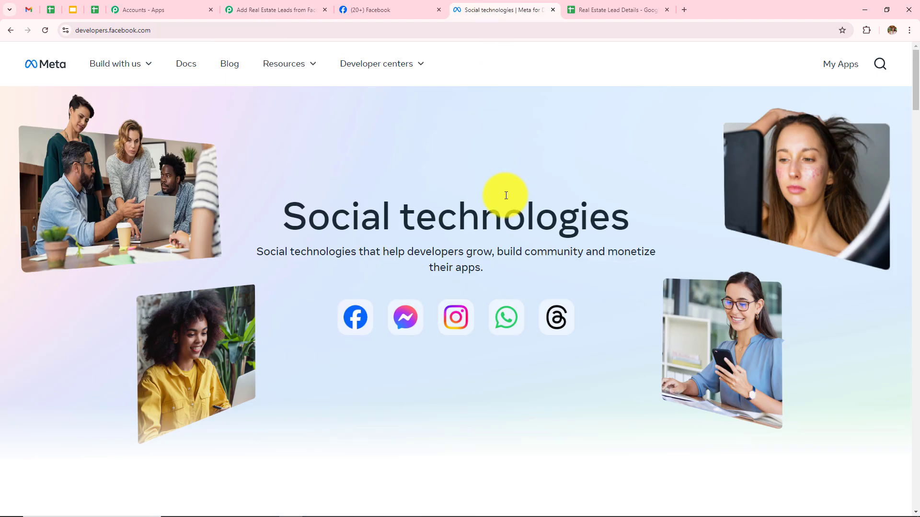
Go through Resources > Developer tools to the Lead Ads RTU Debug Tool.
left_click(160, 30)
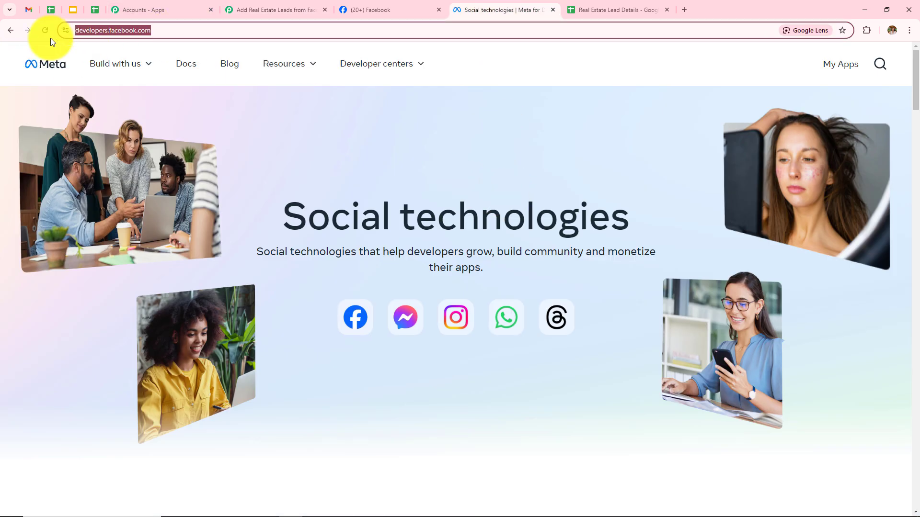
mouse_move(91, 49)
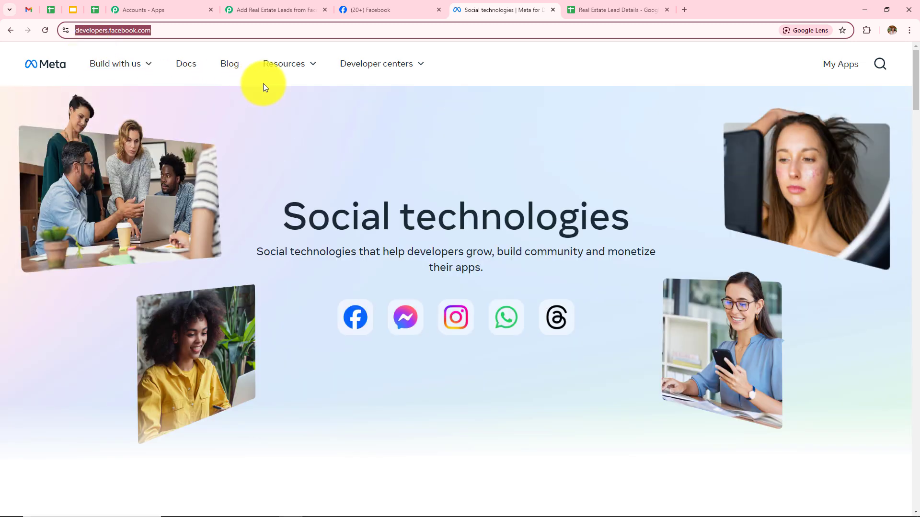
mouse_move(355, 73)
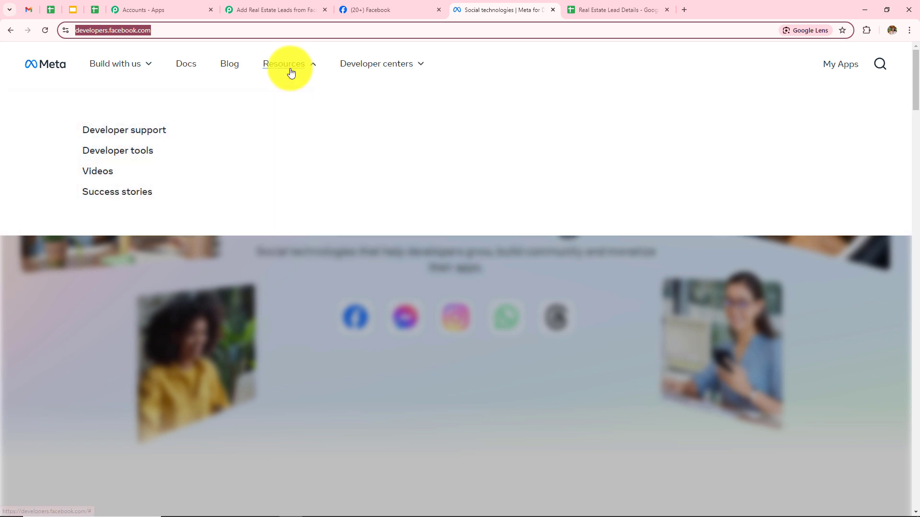
left_click(289, 72)
left_click(290, 72)
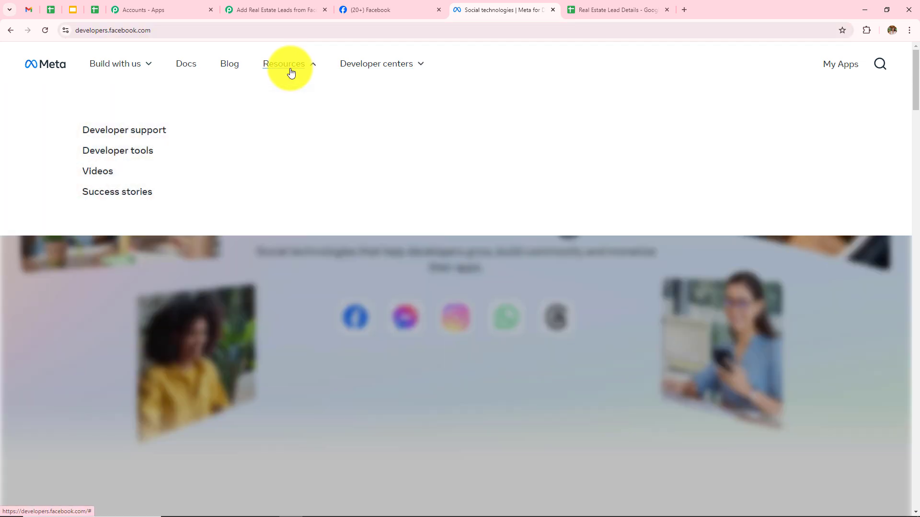
left_click(121, 157)
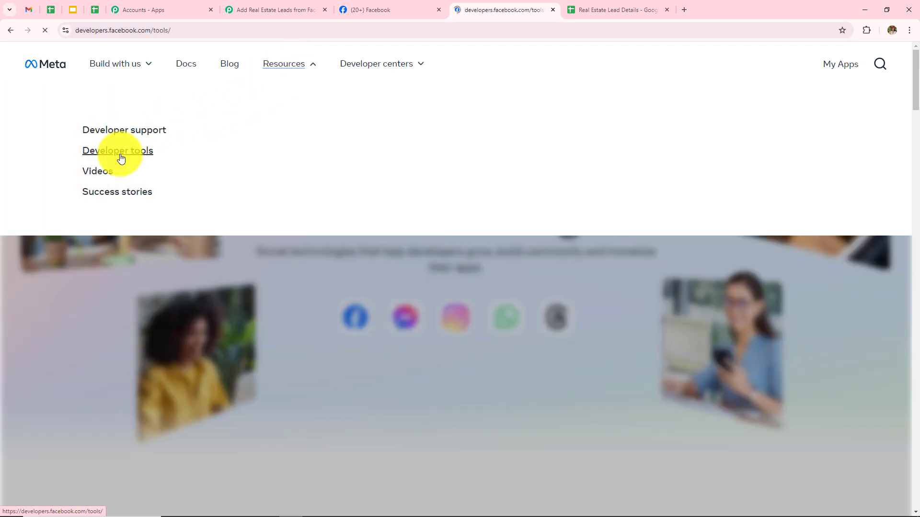
scroll(397, 227, "down", 4)
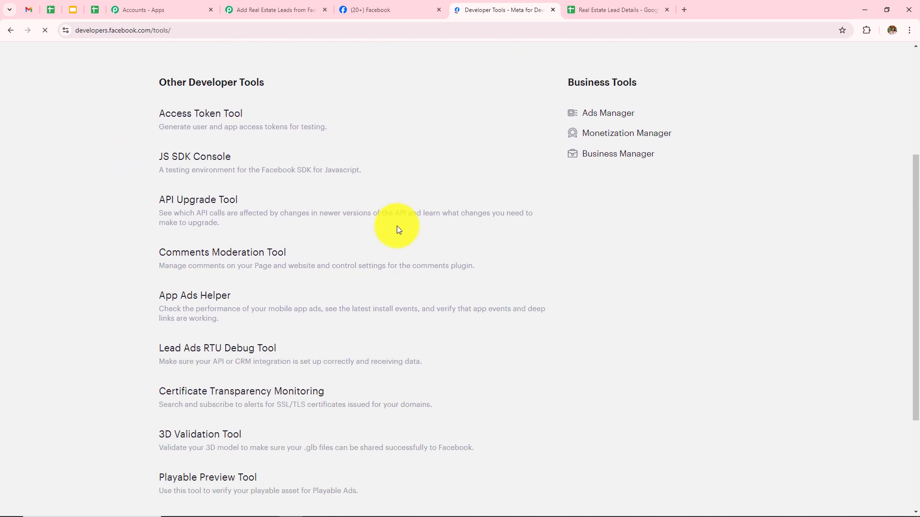
scroll(397, 229, "down", 1)
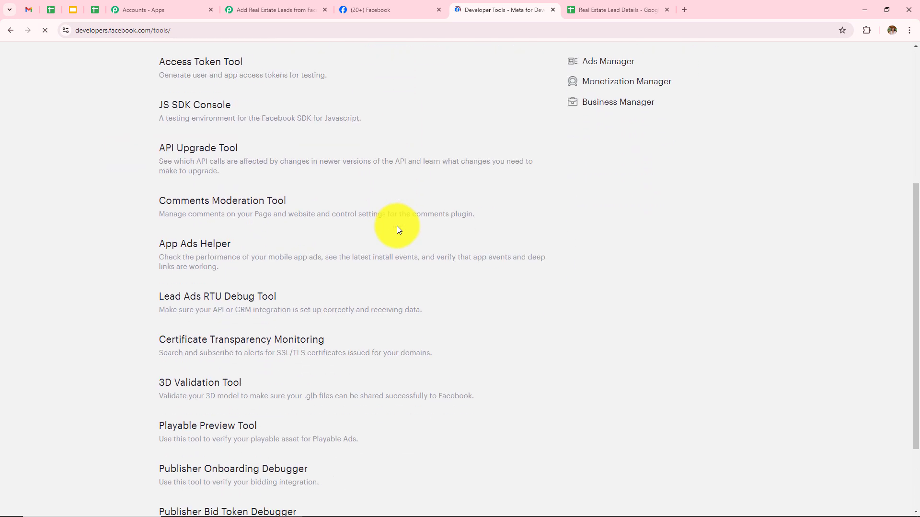
left_click(184, 305)
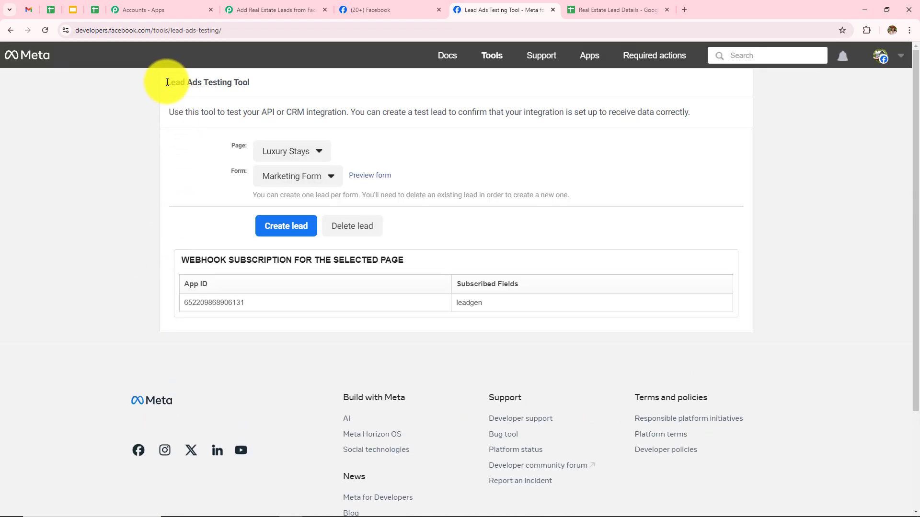
Point the testing tool at page Prime Properties and form Lead Form New, then return to Pabbly.
left_click_drag(167, 82, 292, 86)
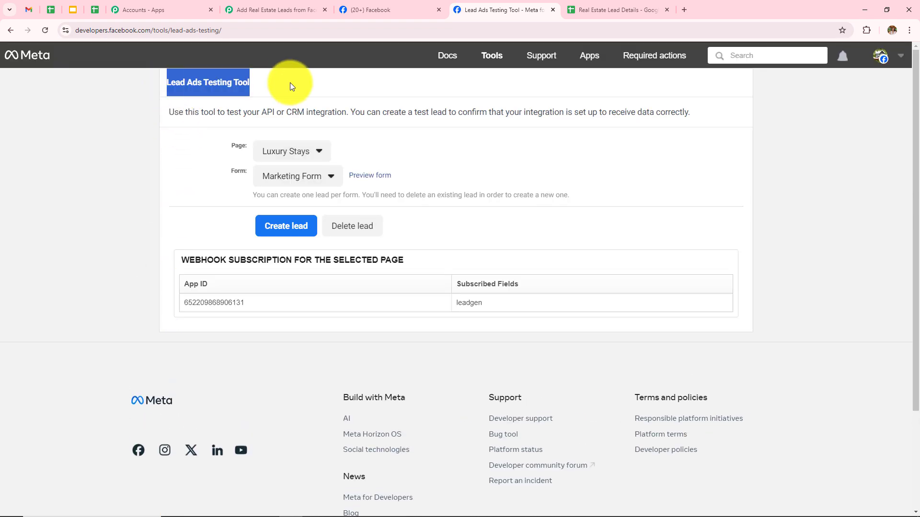
left_click(556, 158)
left_click_drag(232, 145, 247, 173)
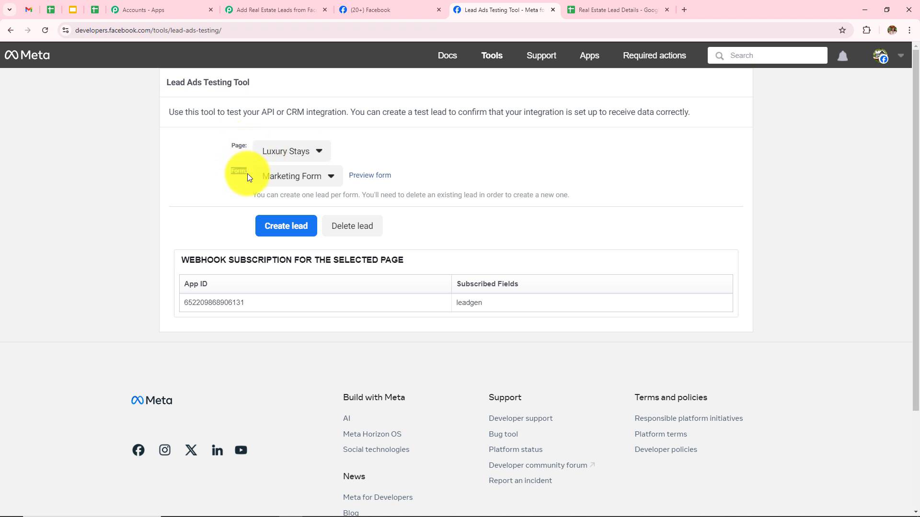
left_click(274, 154)
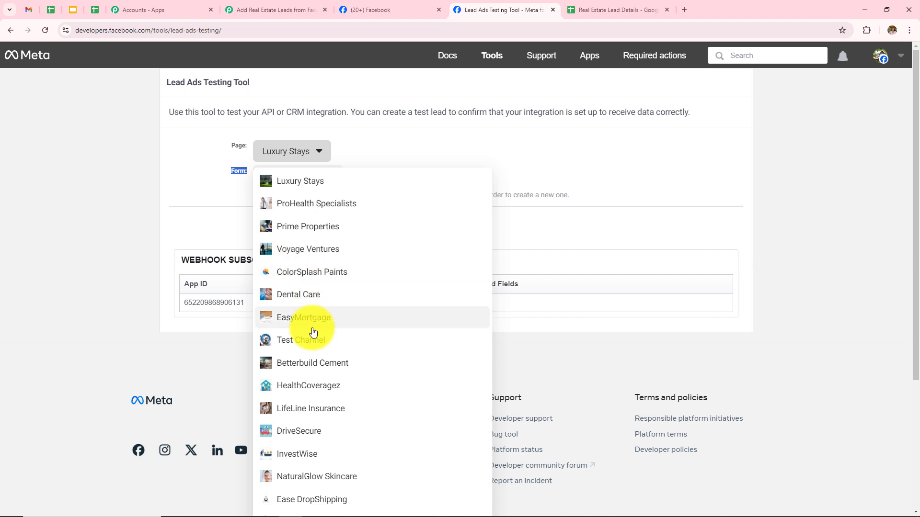
scroll(313, 332, "down", 4)
scroll(312, 330, "up", 4)
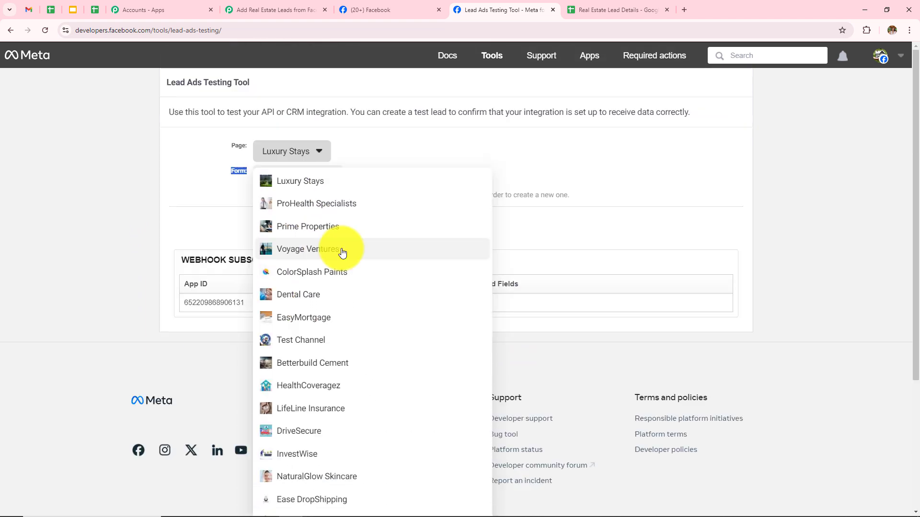
left_click(335, 227)
left_click(304, 176)
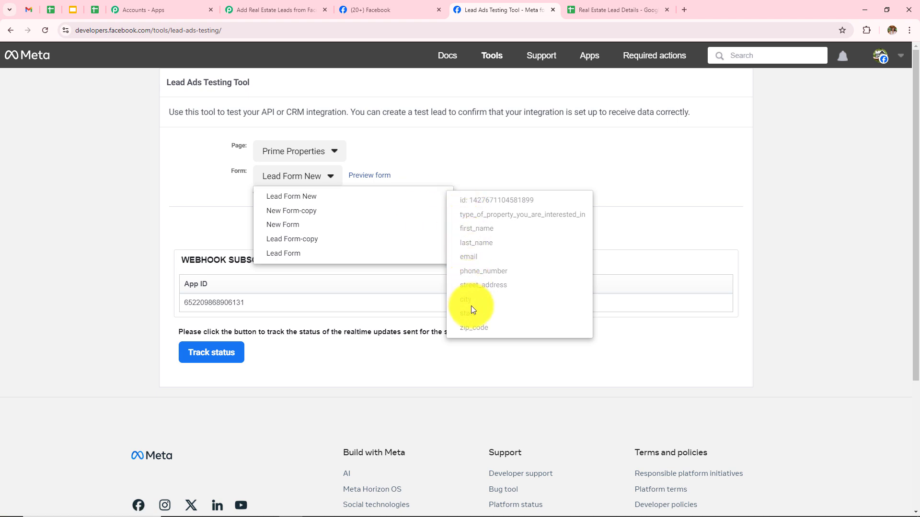
left_click(310, 201)
left_click(242, 10)
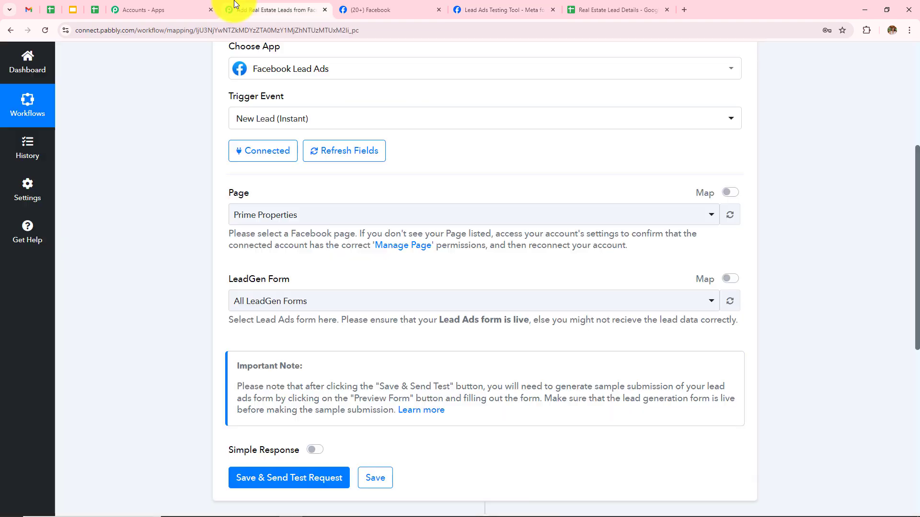
Select Lead Form New as the trigger's LeadGen Form, send the test request, then switch to the testing tool.
left_click(320, 309)
left_click(266, 378)
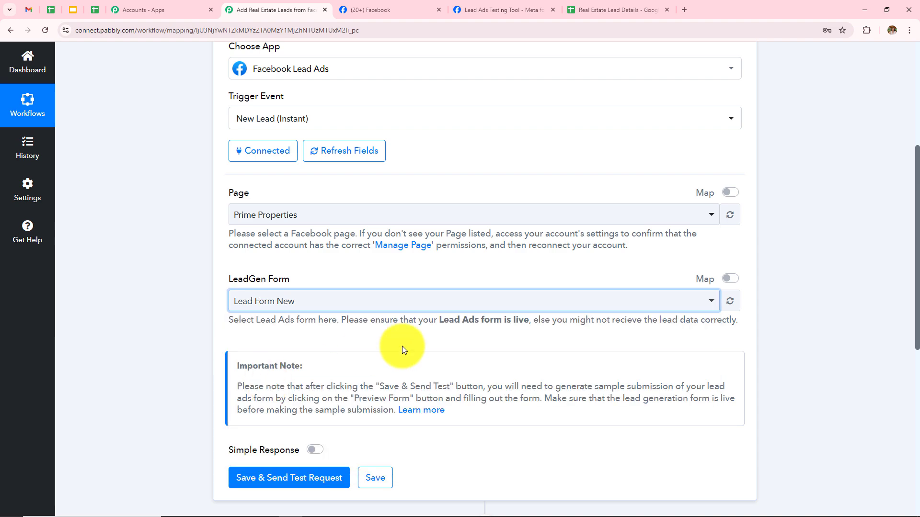
scroll(439, 344, "down", 4)
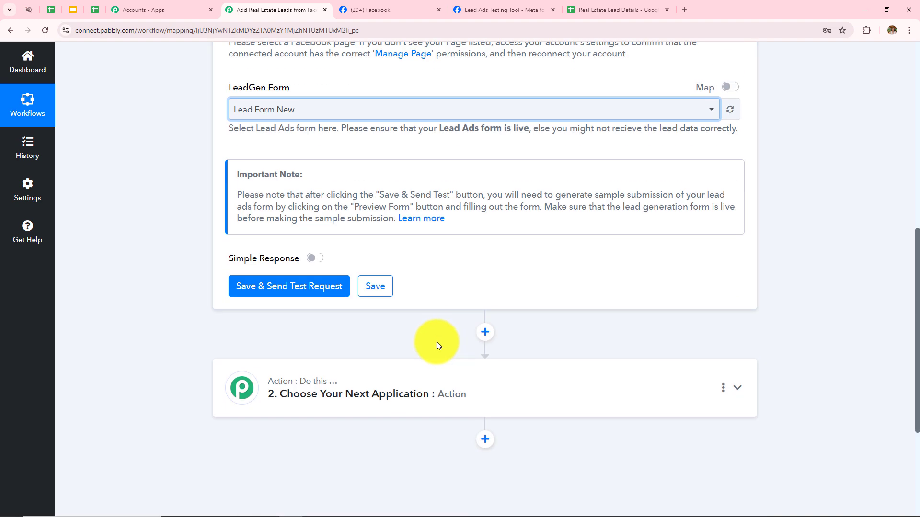
scroll(304, 202, "up", 2)
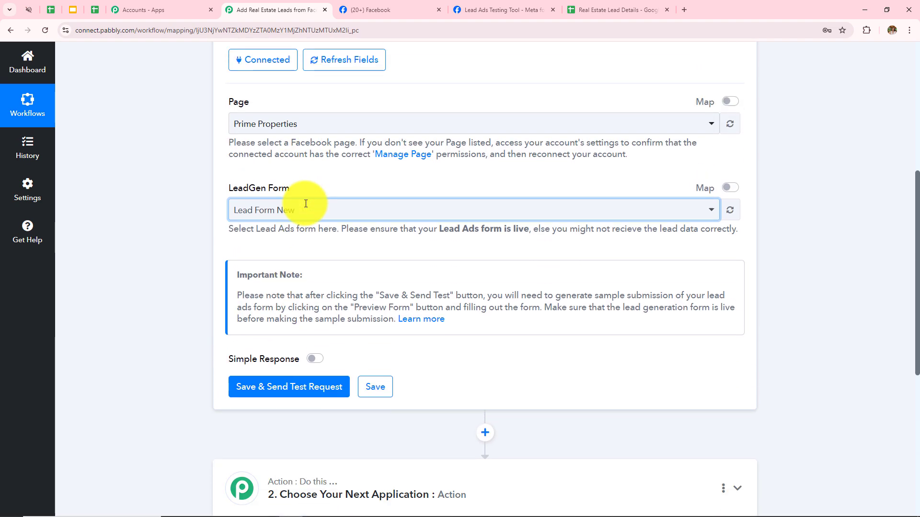
scroll(306, 204, "down", 4)
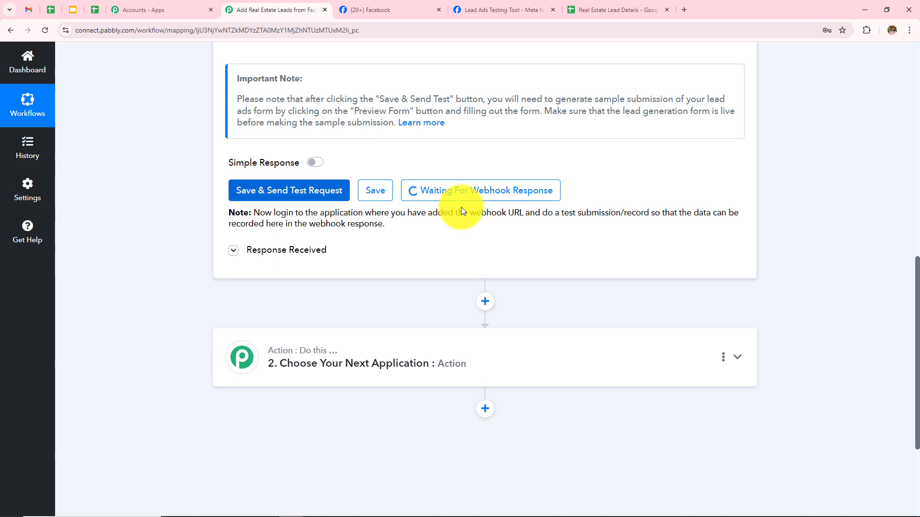
left_click(498, 11)
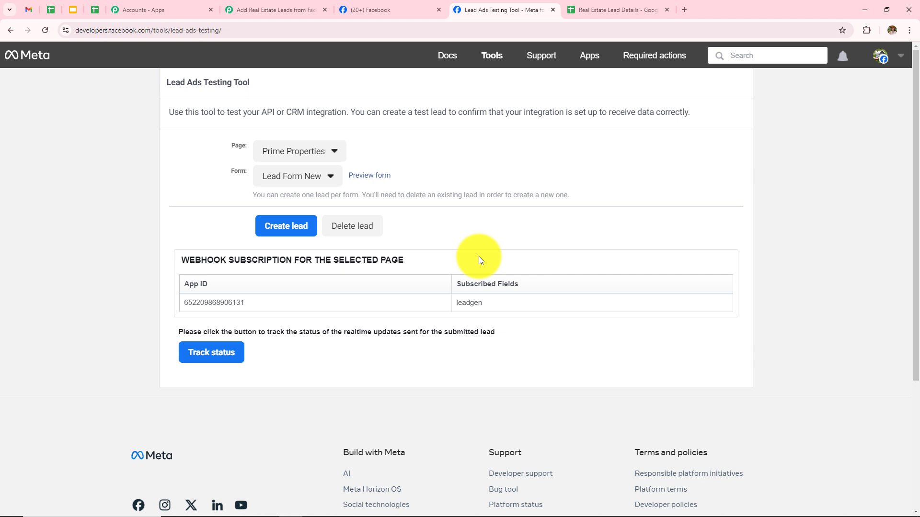
Delete the old test lead, reselect Prime Properties and Lead Form New, and preview the form.
left_click(352, 234)
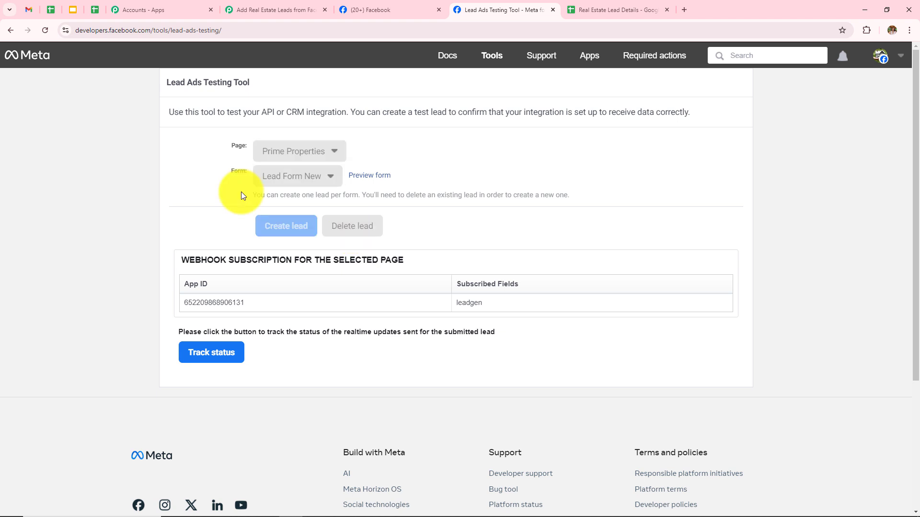
left_click(45, 30)
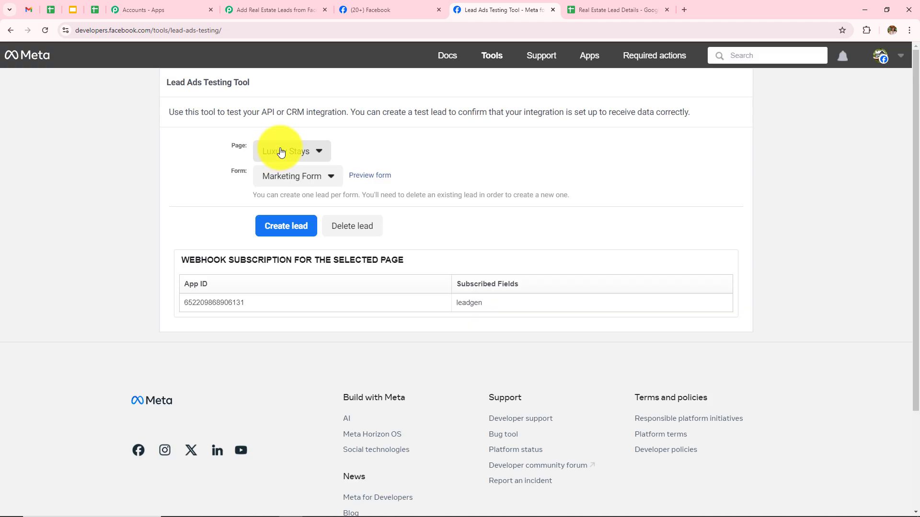
left_click(283, 151)
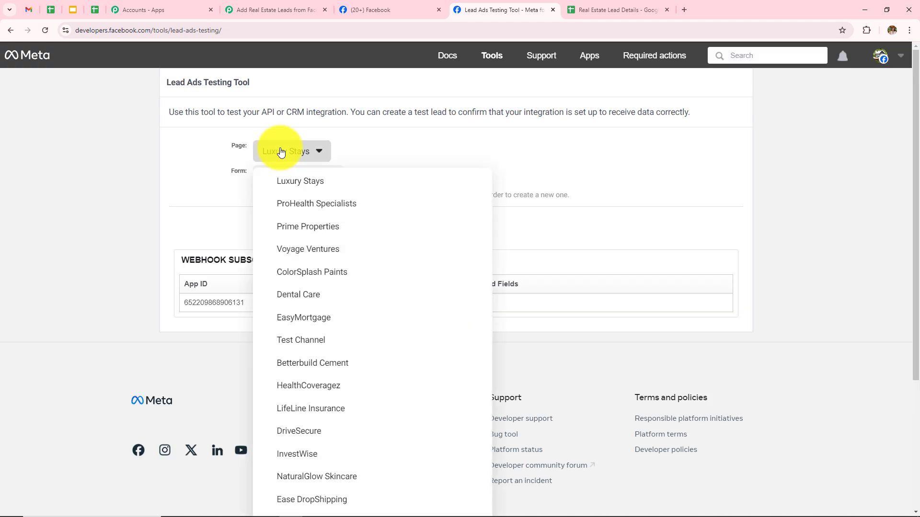
left_click(316, 227)
left_click(301, 176)
left_click(308, 203)
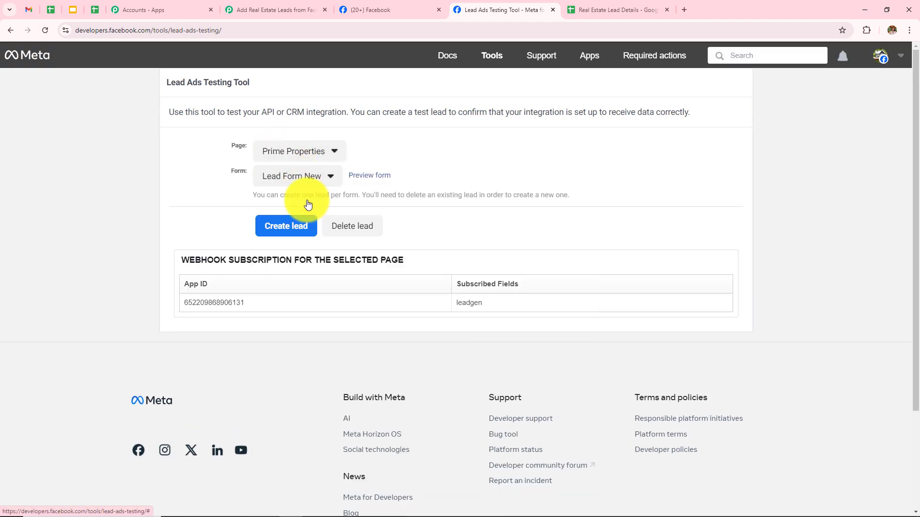
left_click(365, 181)
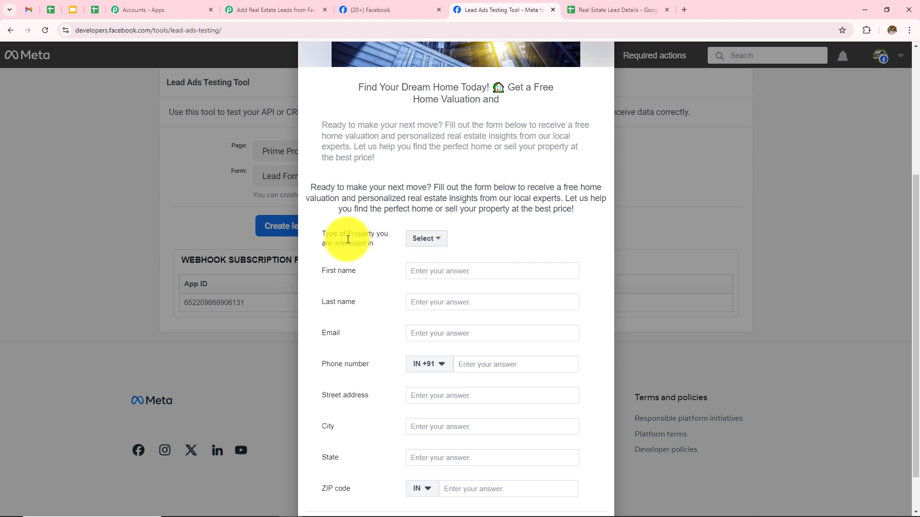
Choose Rental Property and enter the lead's first name, last name, email and phone number.
scroll(363, 205, "down", 1)
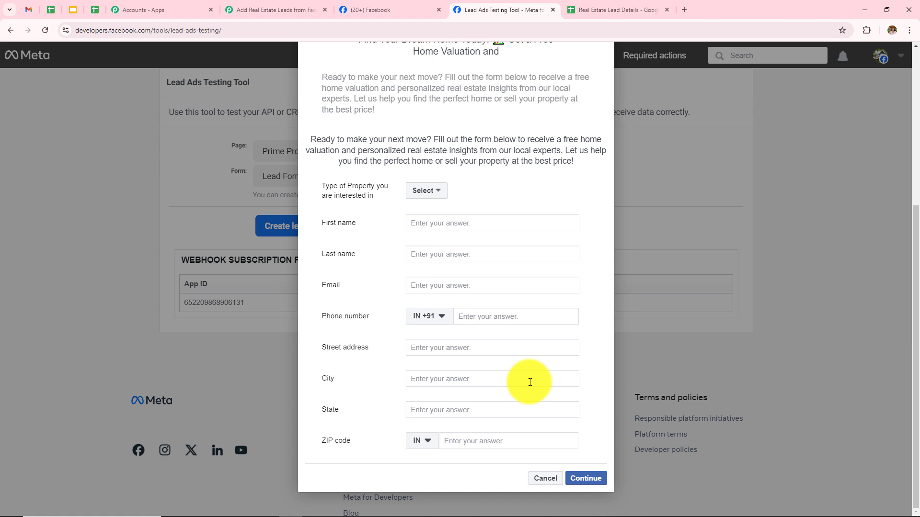
left_click(435, 191)
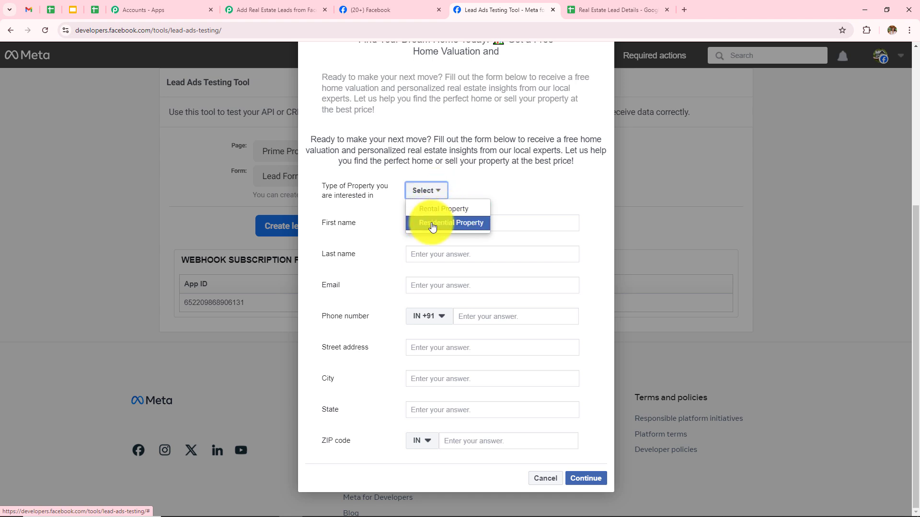
left_click(441, 211)
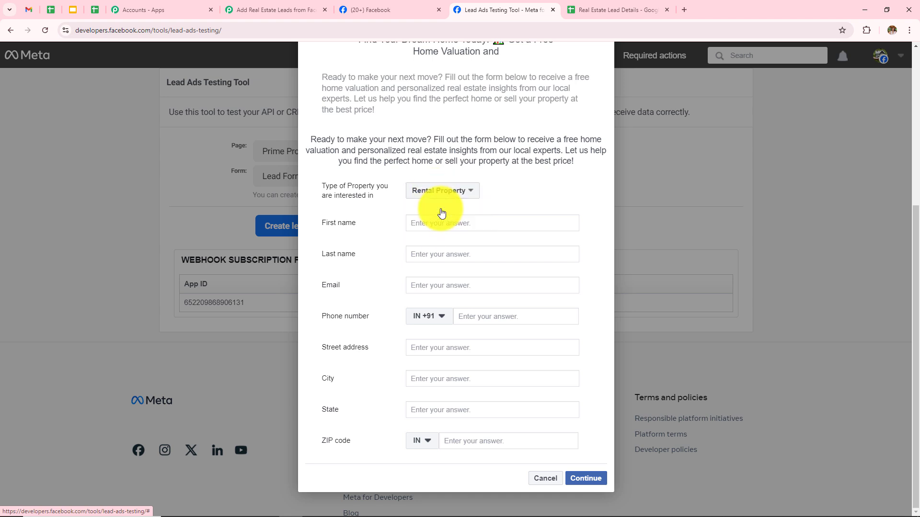
left_click(476, 227)
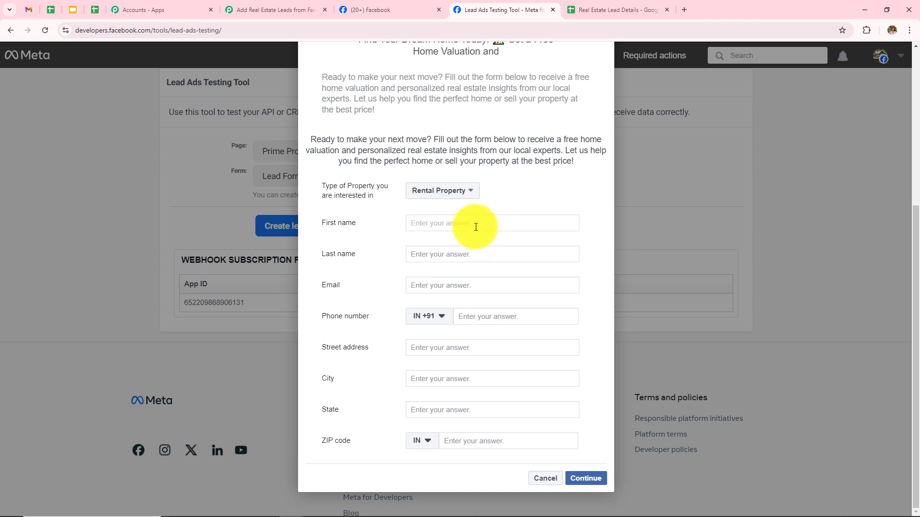
type("New")
left_click(475, 257)
type("User")
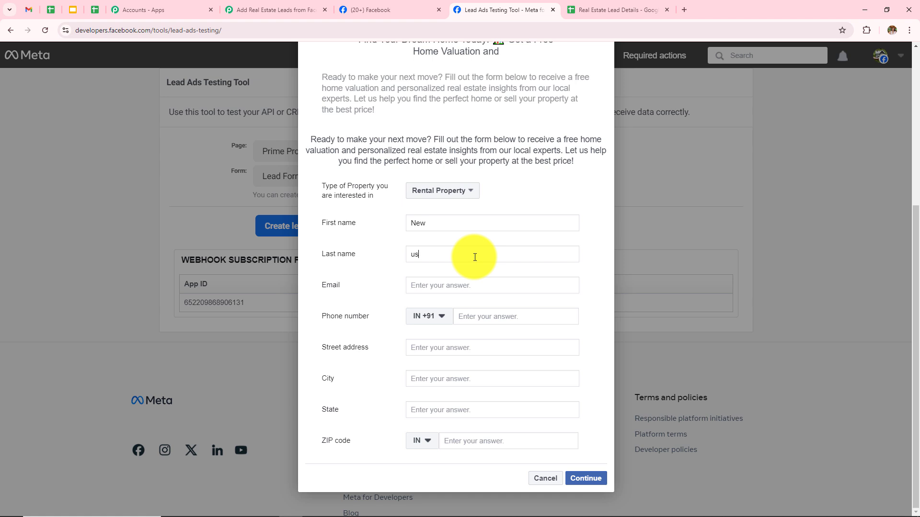
left_click(475, 283)
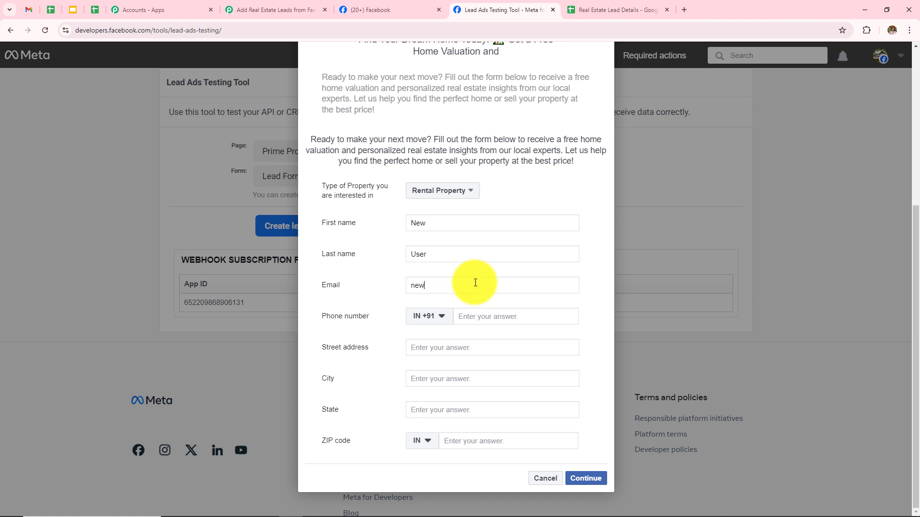
left_click(494, 317)
type("89898 98989")
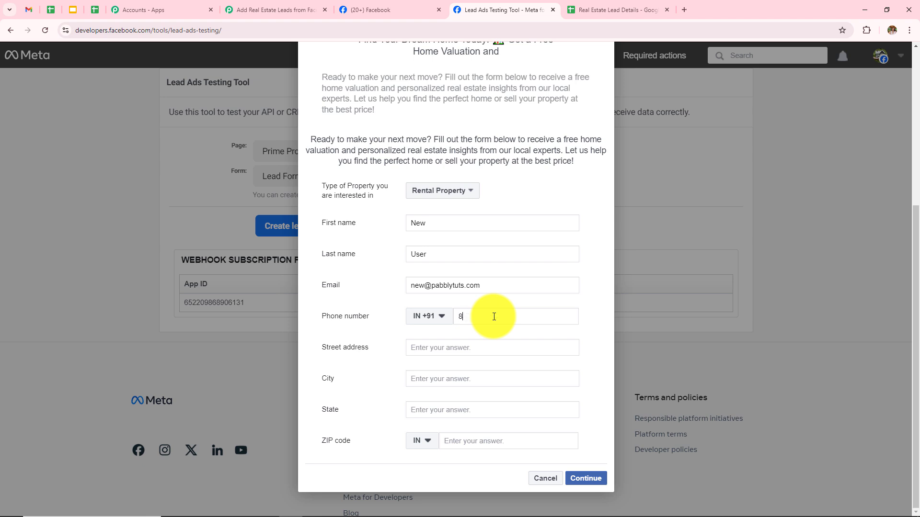
Fill in the lead's street, city, state and ZIP code, then submit the test lead.
left_click(490, 344)
type("3")
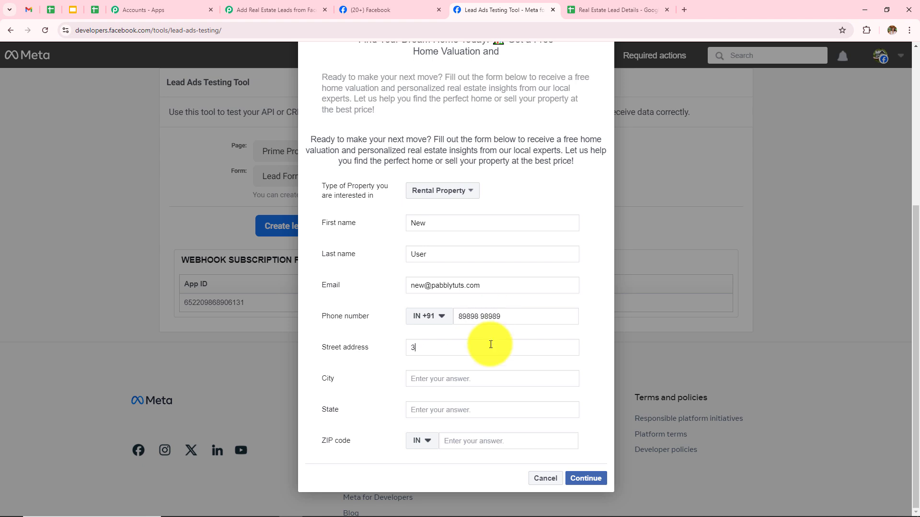
type("2 Street")
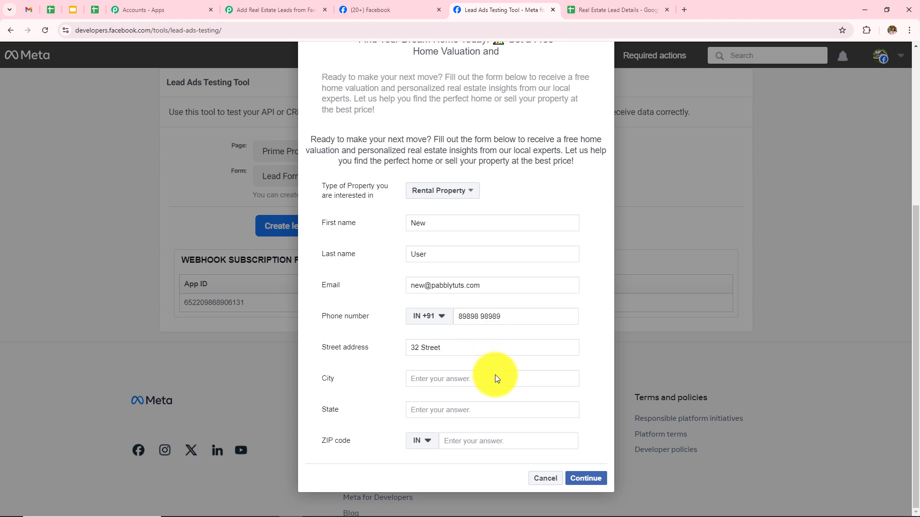
left_click(496, 376)
type("Bhopal")
left_click(412, 407)
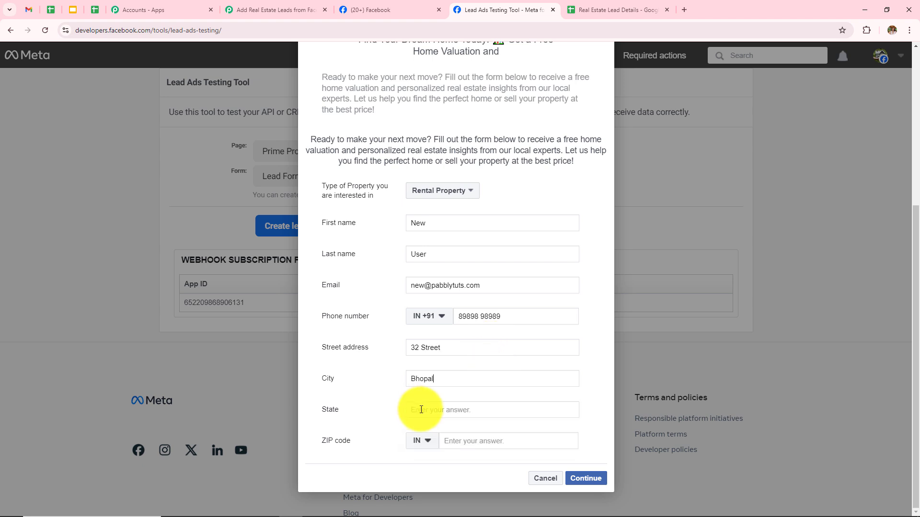
type("Mp")
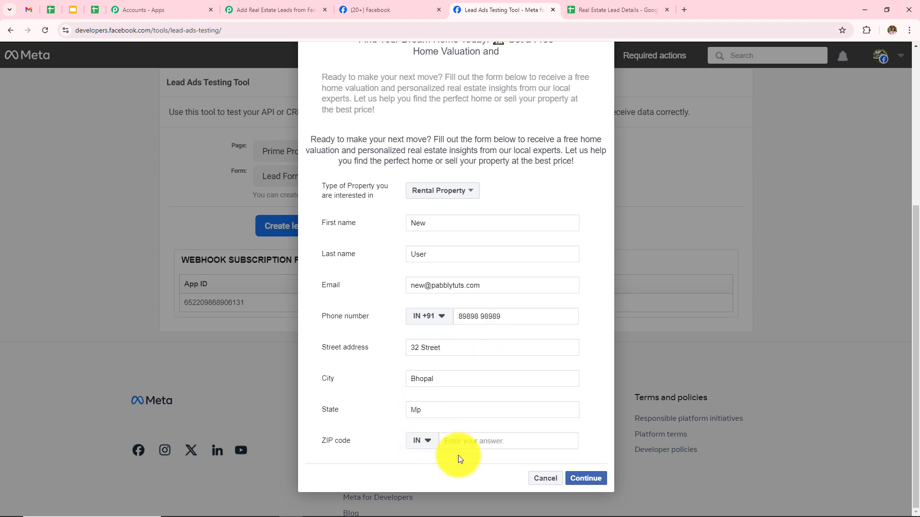
left_click(467, 441)
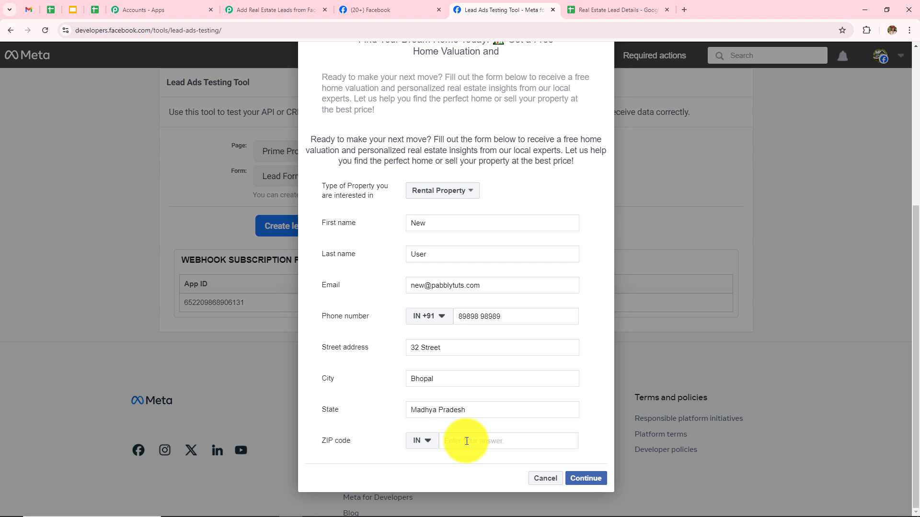
type("434343")
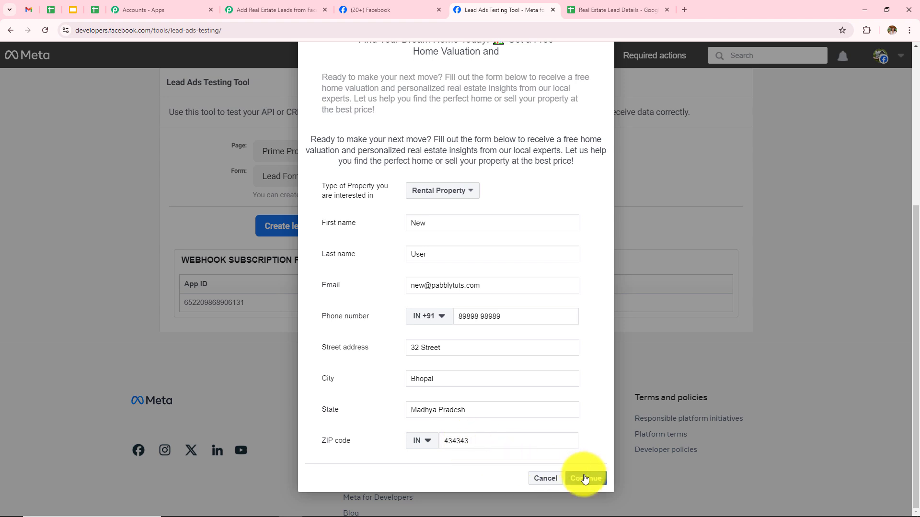
left_click(585, 479)
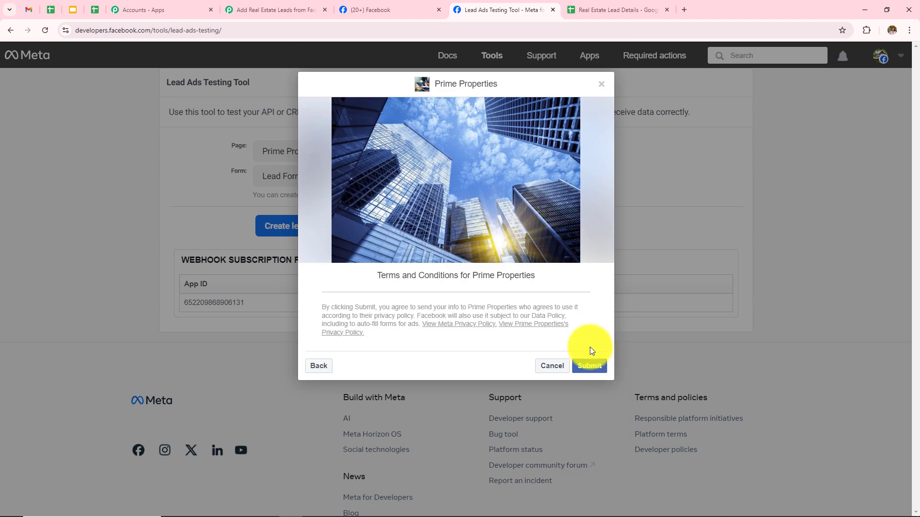
left_click(591, 372)
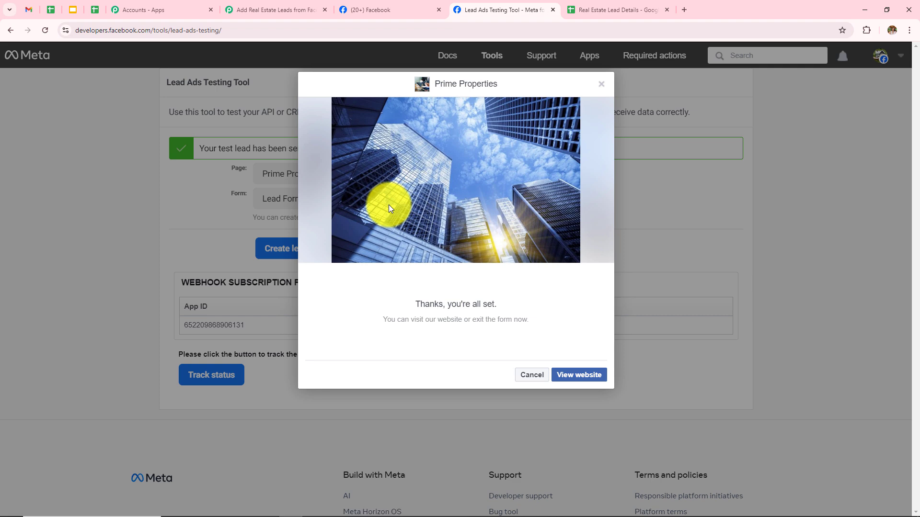
Review the received lead fields and IDs down to the empty 'Choose Your Next Application' card.
left_click(249, 10)
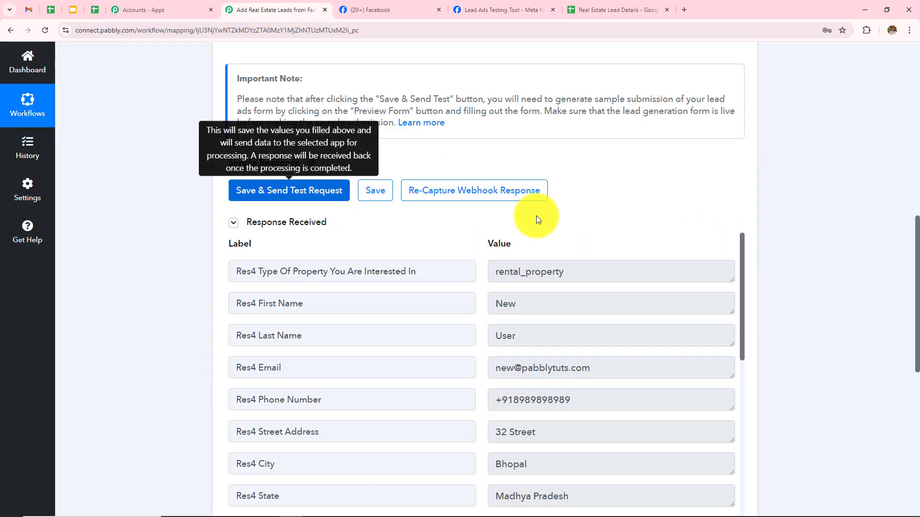
scroll(552, 229, "down", 4)
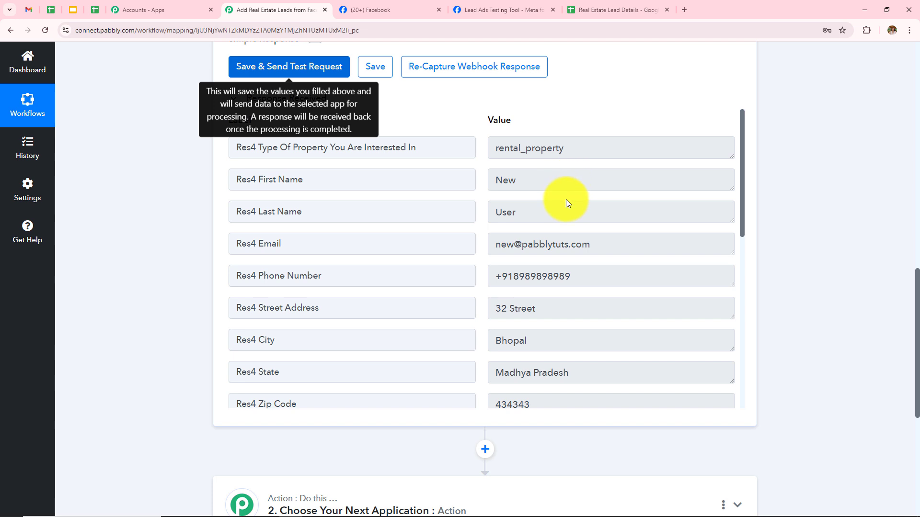
scroll(615, 301, "down", 2)
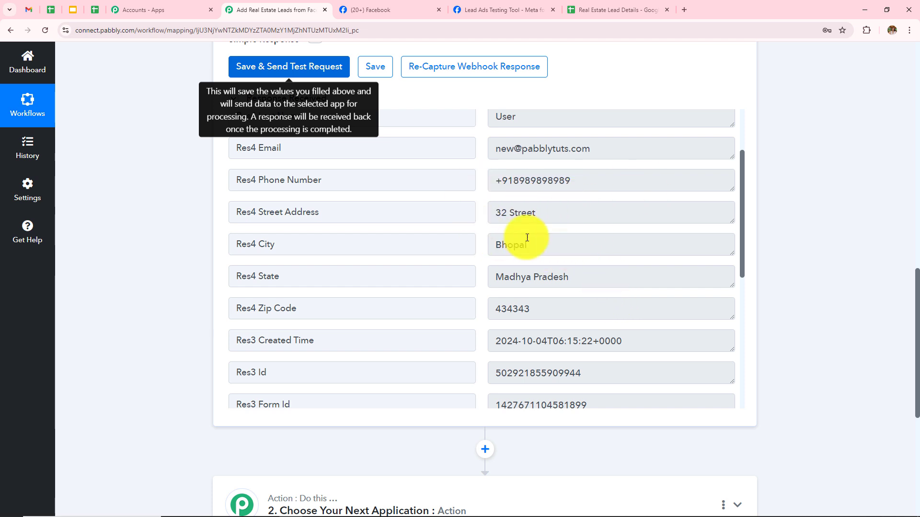
scroll(598, 254, "down", 2)
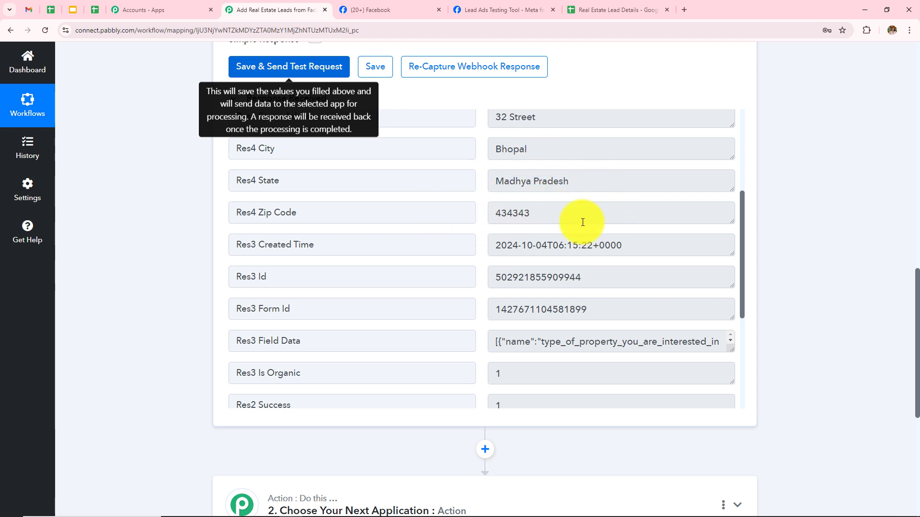
scroll(603, 317, "down", 4)
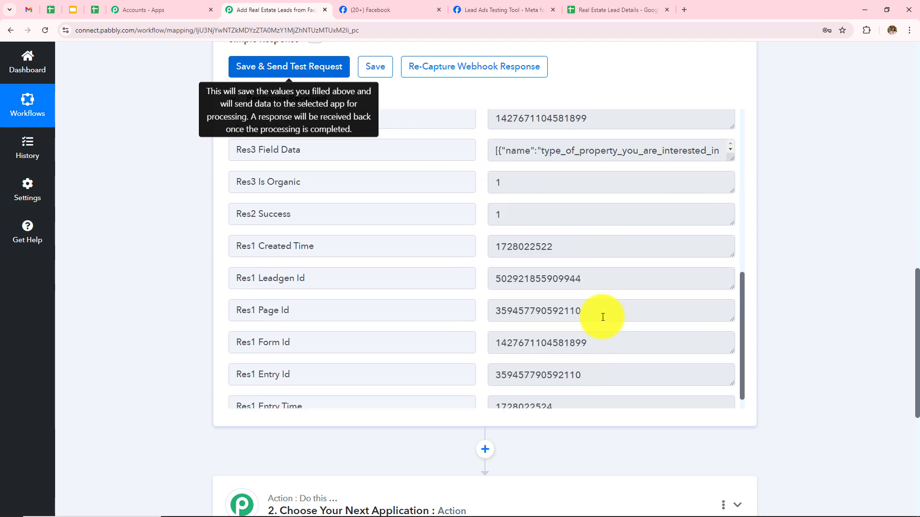
scroll(603, 317, "up", 5)
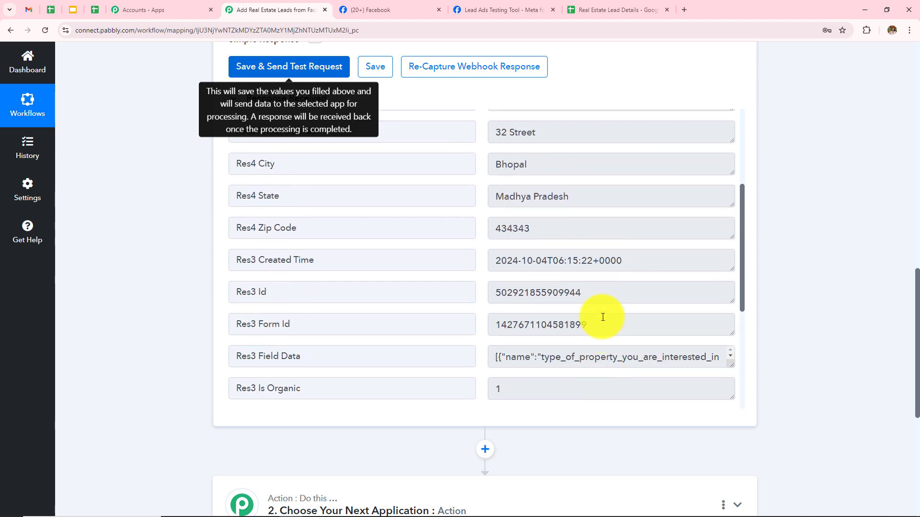
scroll(786, 254, "up", 10)
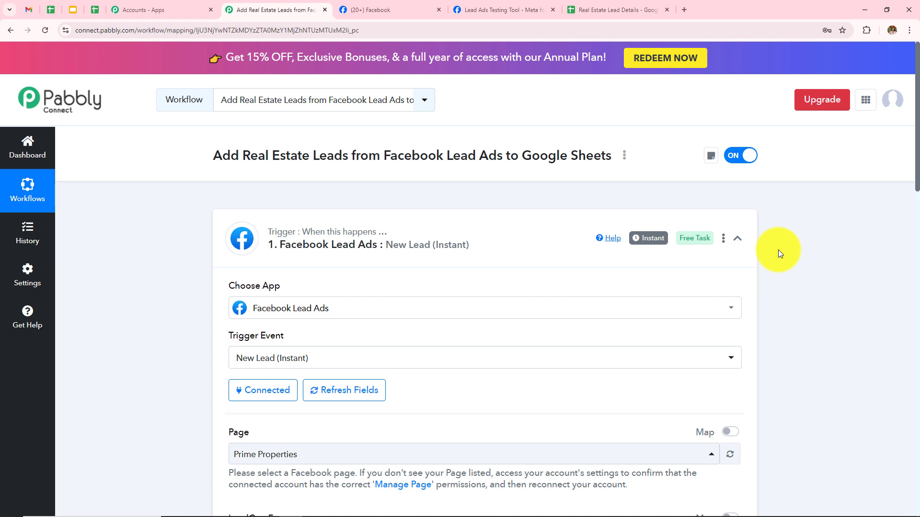
scroll(778, 249, "down", 7)
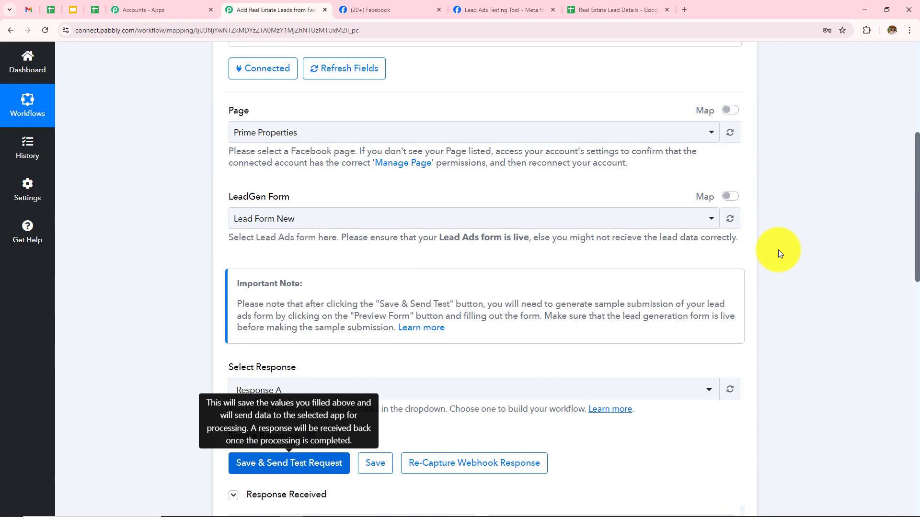
scroll(778, 249, "down", 15)
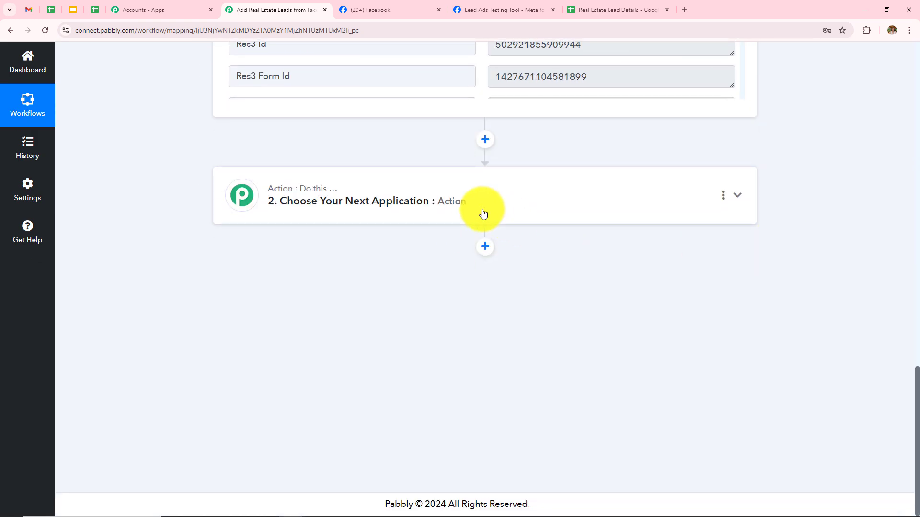
Make the action step Google Sheets with the Add New Row event, and start connecting an account.
left_click(512, 209)
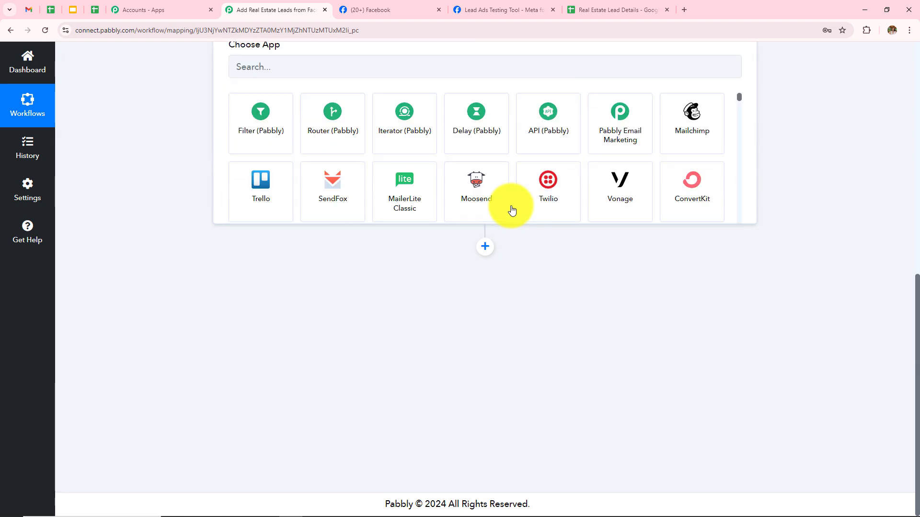
left_click(316, 254)
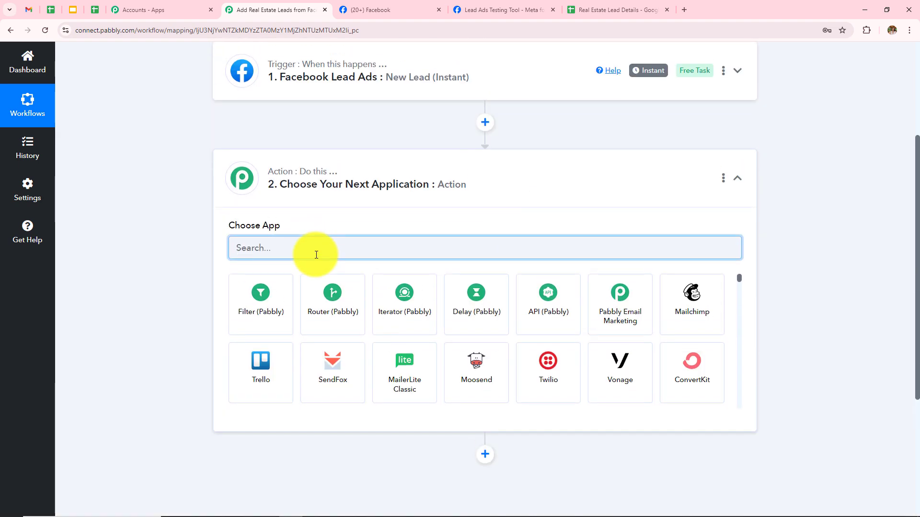
type("Googl")
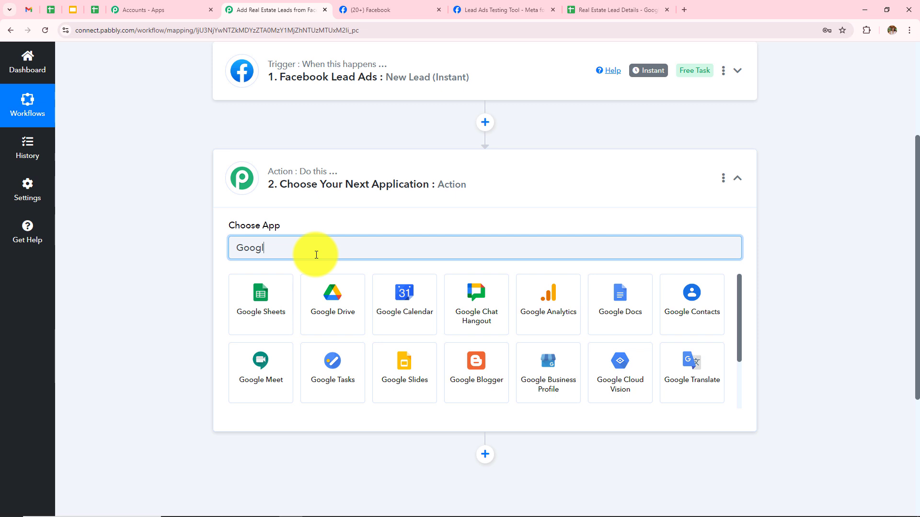
left_click(273, 308)
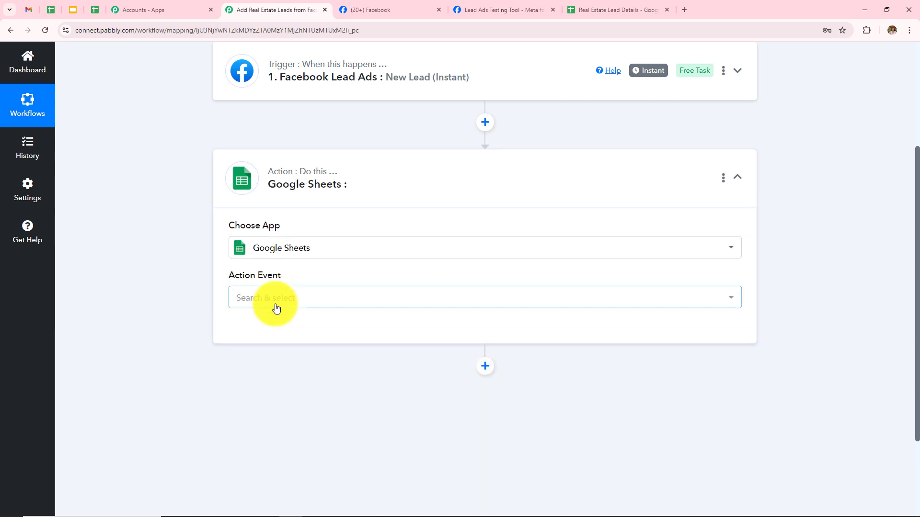
left_click(276, 308)
left_click(270, 125)
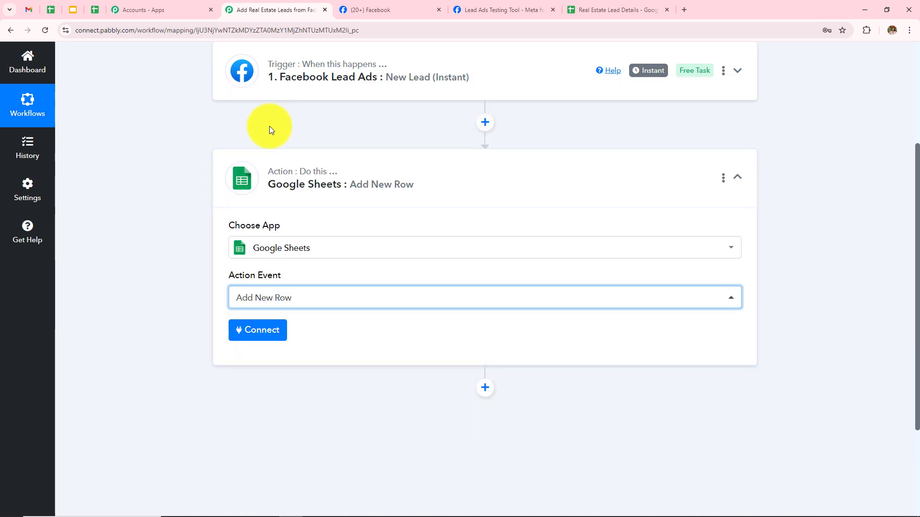
left_click(271, 329)
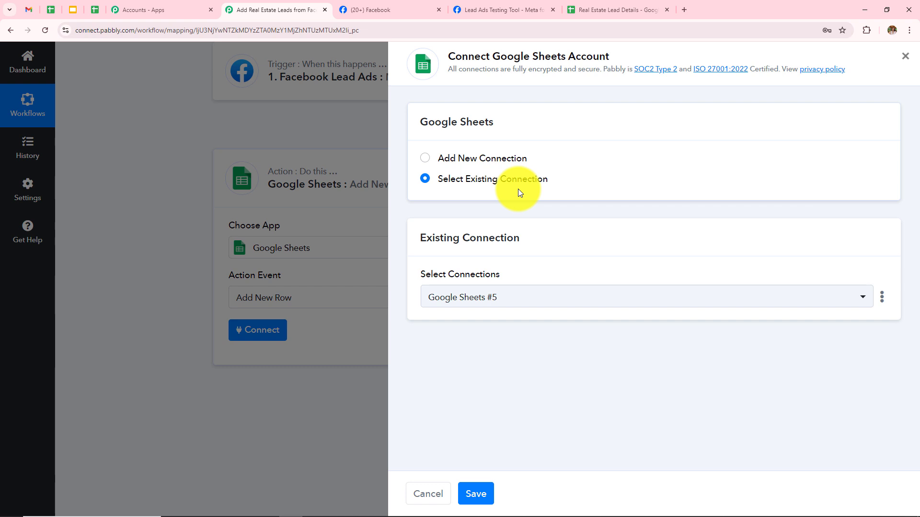
Link the action to the existing Google Sheets #5 connection and save it.
left_click(424, 160)
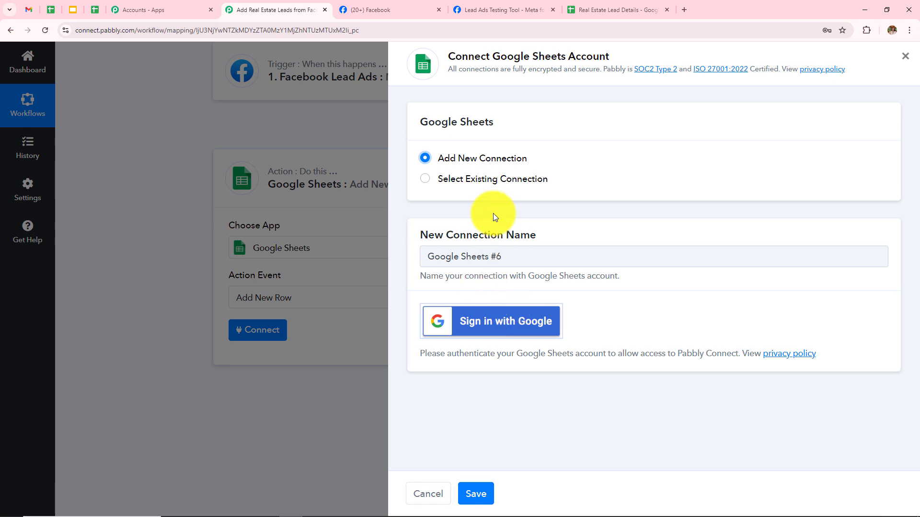
left_click(426, 179)
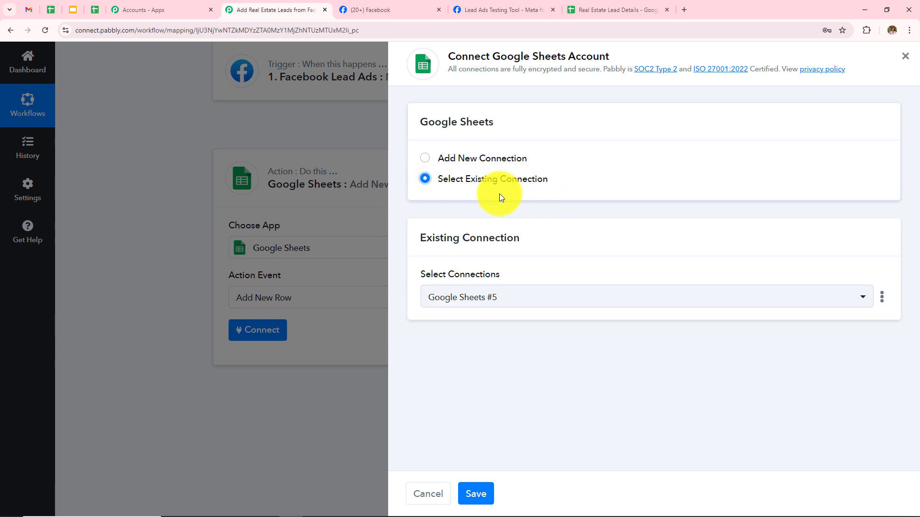
left_click(480, 497)
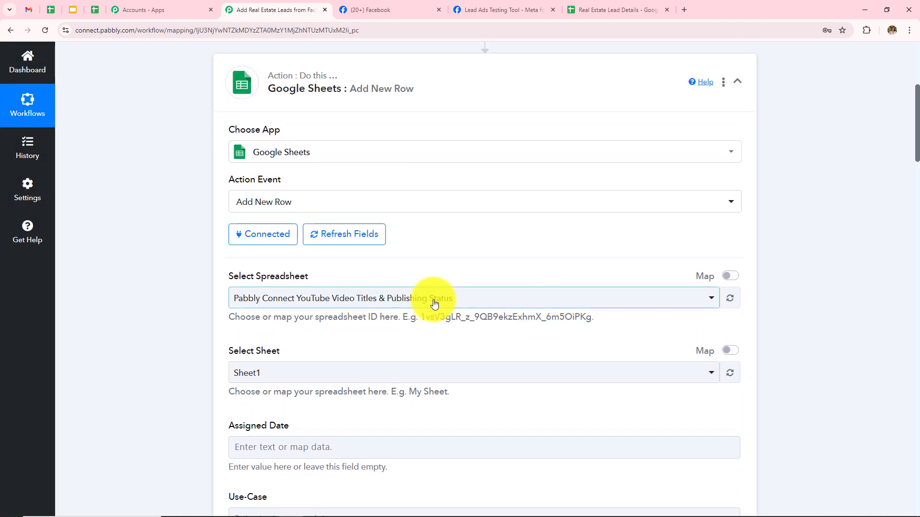
Browse the spreadsheet list without choosing, then view the Real Estate Lead Details sheet.
triple_click(264, 280)
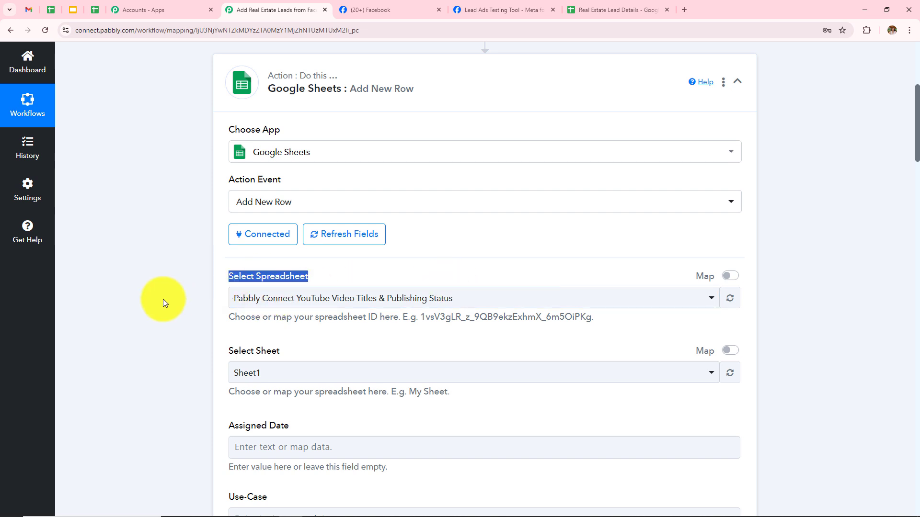
left_click(404, 299)
scroll(468, 207, "down", 9)
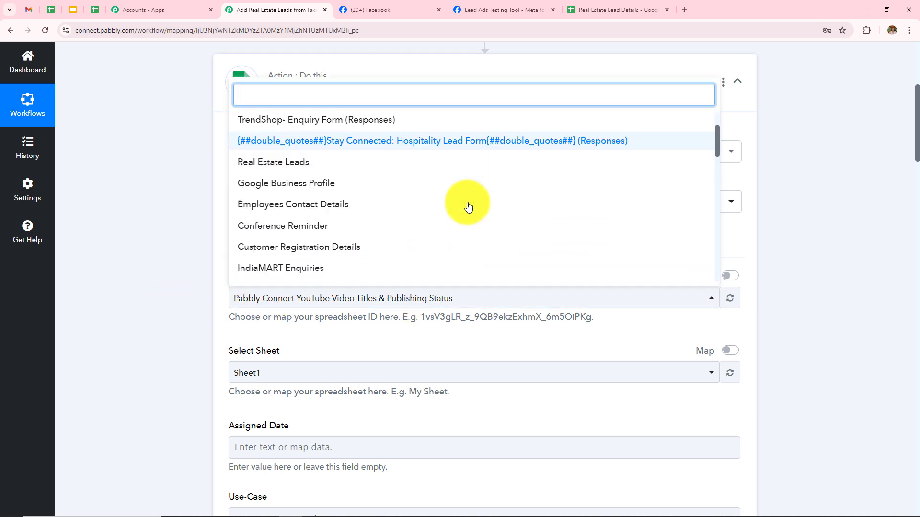
scroll(468, 207, "up", 8)
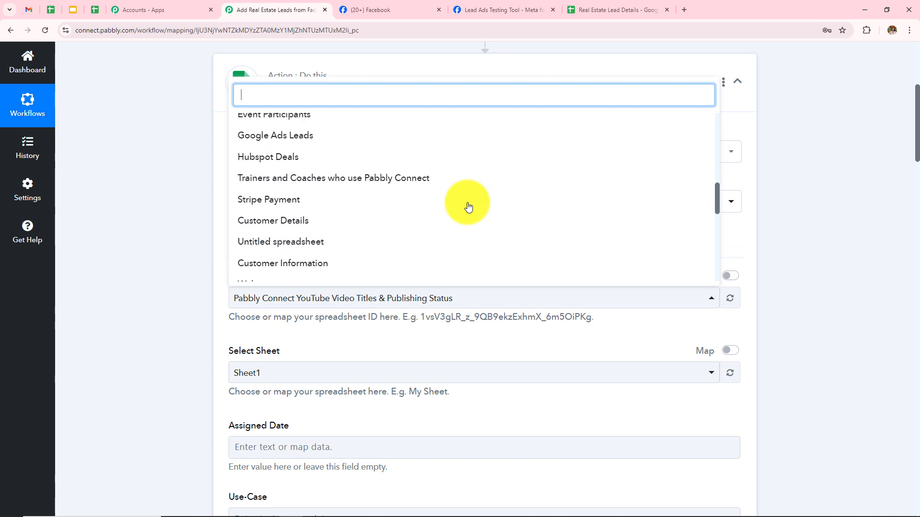
left_click(171, 196)
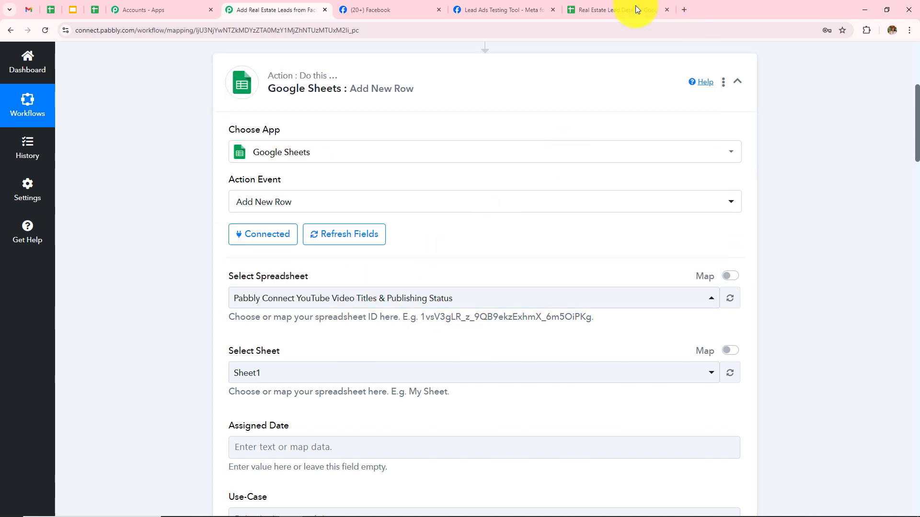
left_click(611, 10)
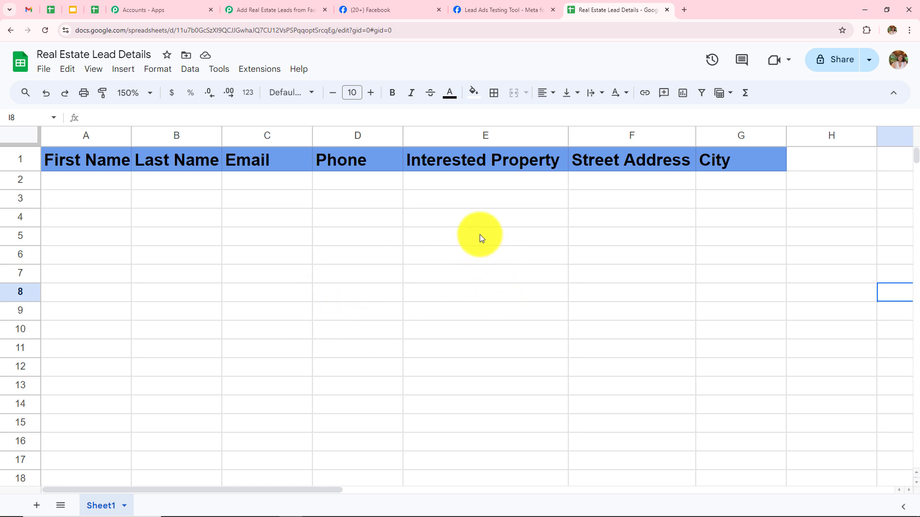
Target the Real Estate Lead Details spreadsheet and review its First Name through City fields.
left_click(286, 10)
left_click(351, 303)
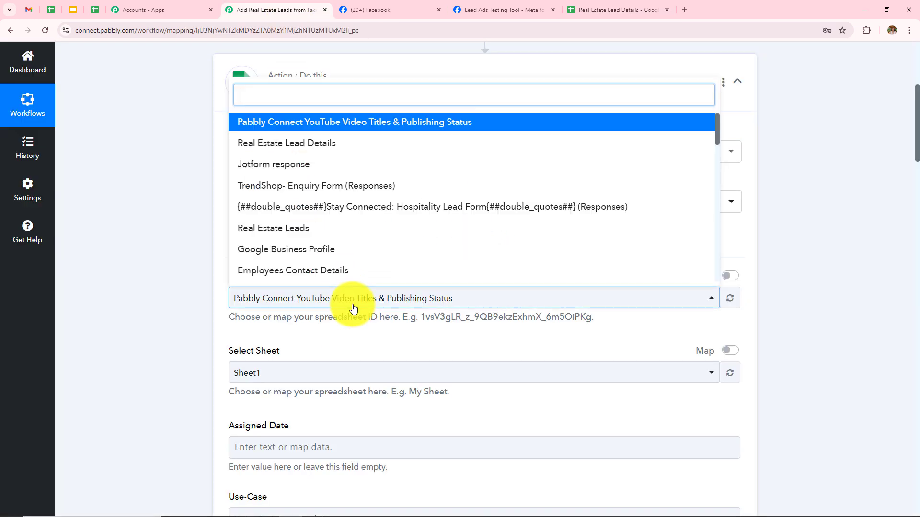
left_click(327, 144)
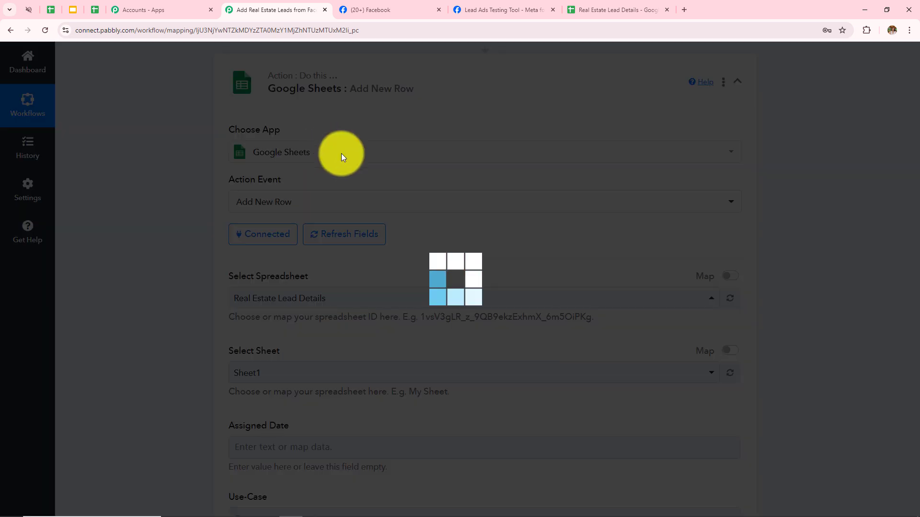
scroll(444, 198, "down", 10)
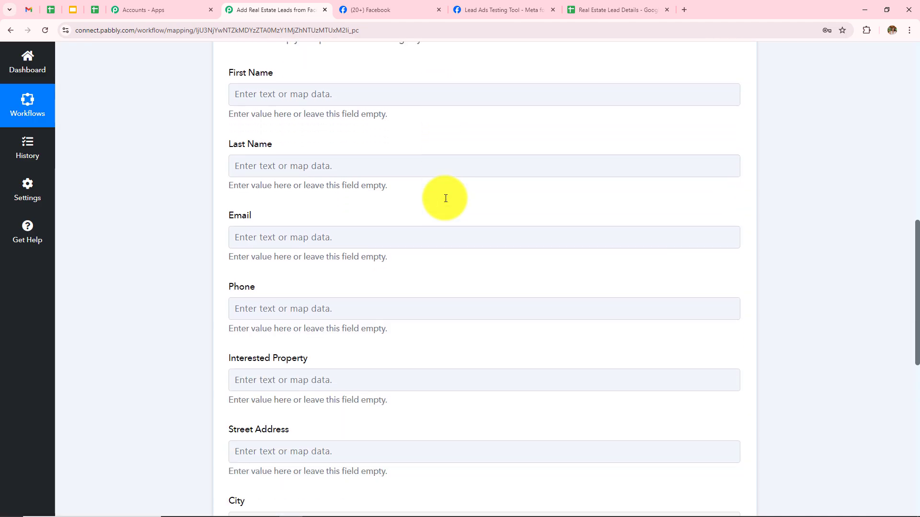
scroll(423, 317, "up", 4)
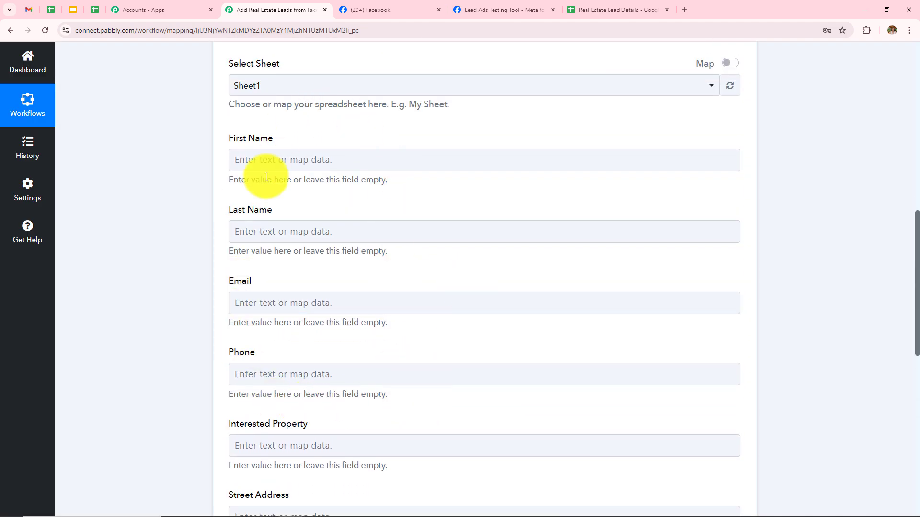
left_click(390, 367)
scroll(391, 363, "up", 1)
left_click(391, 363)
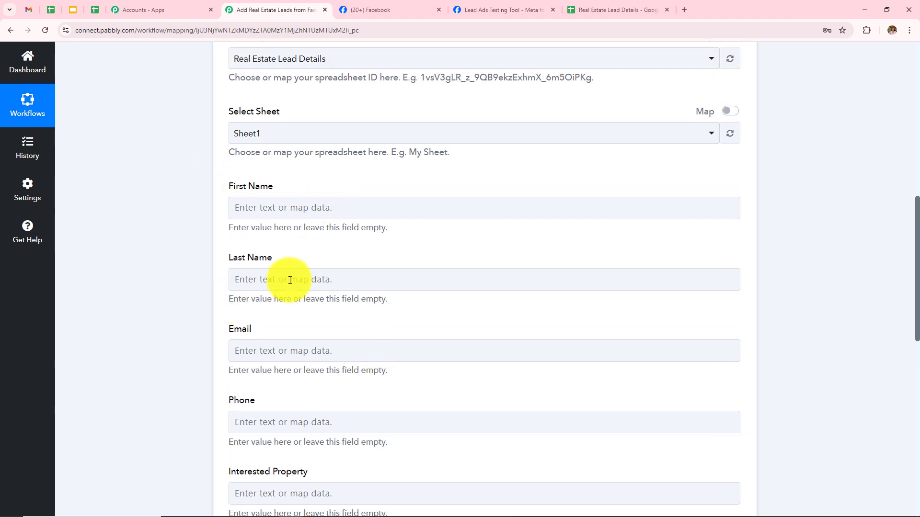
scroll(220, 255, "down", 2)
scroll(287, 273, "down", 4)
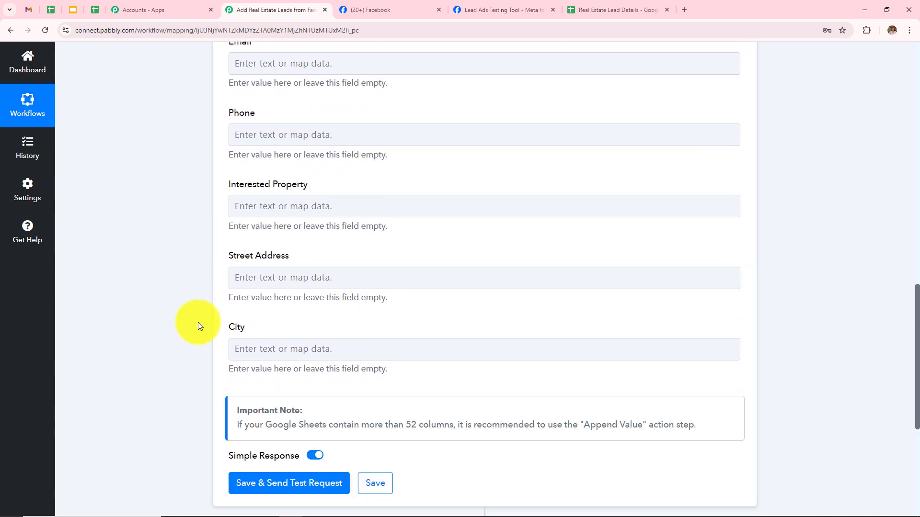
scroll(409, 295, "up", 9)
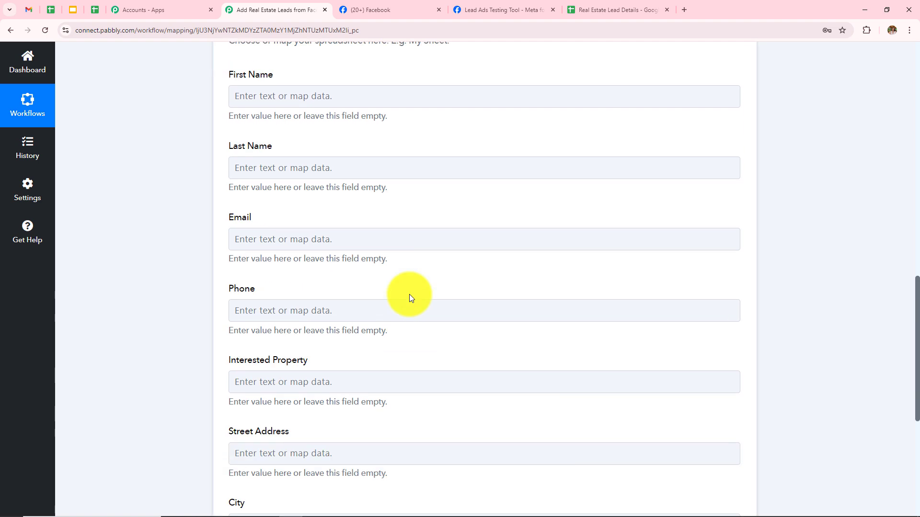
scroll(312, 236, "down", 3)
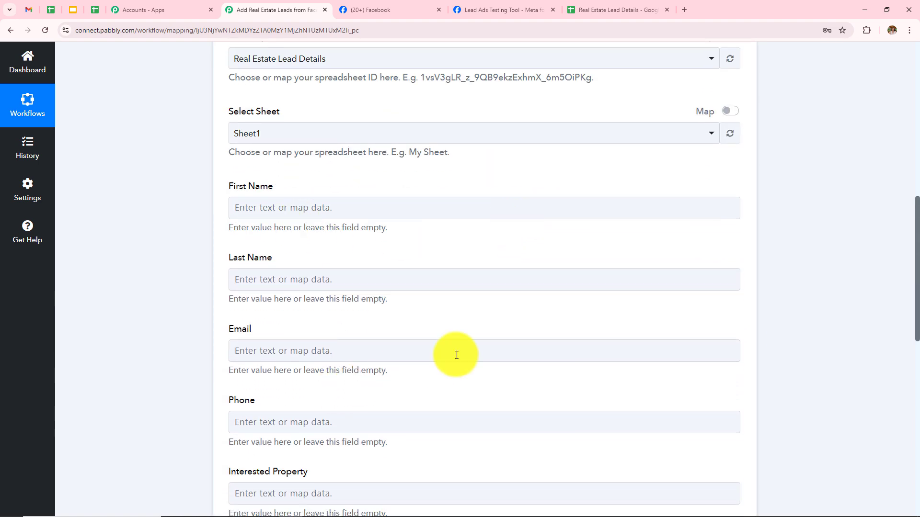
scroll(581, 317, "down", 2)
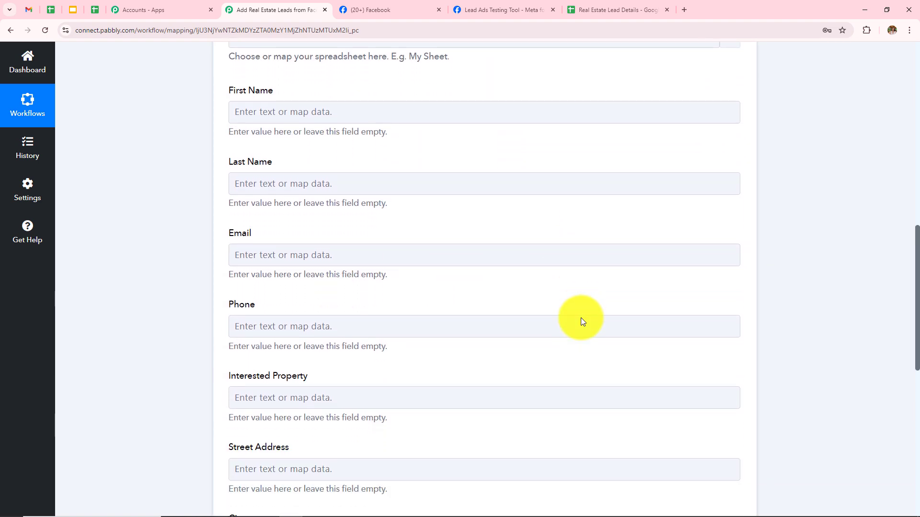
Map the Facebook lead's first and last name into First Name and Last Name.
left_click(335, 117)
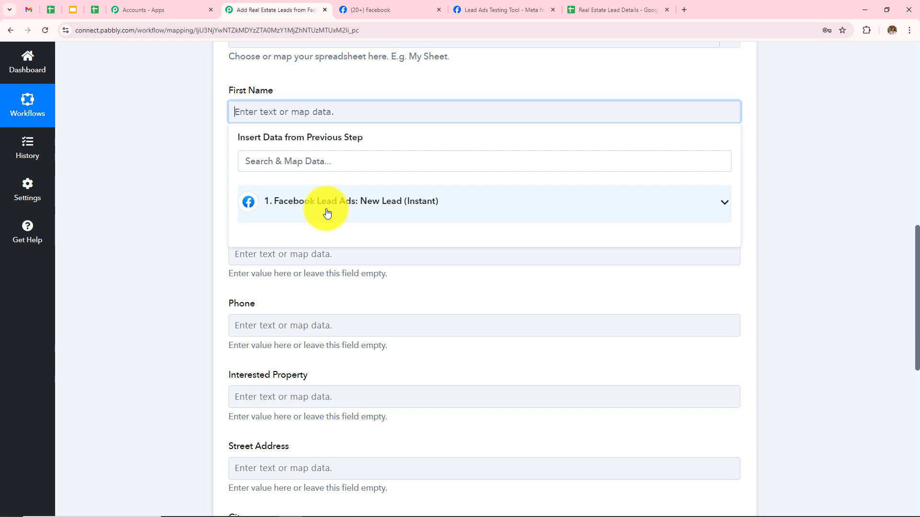
left_click(369, 119)
left_click(360, 116)
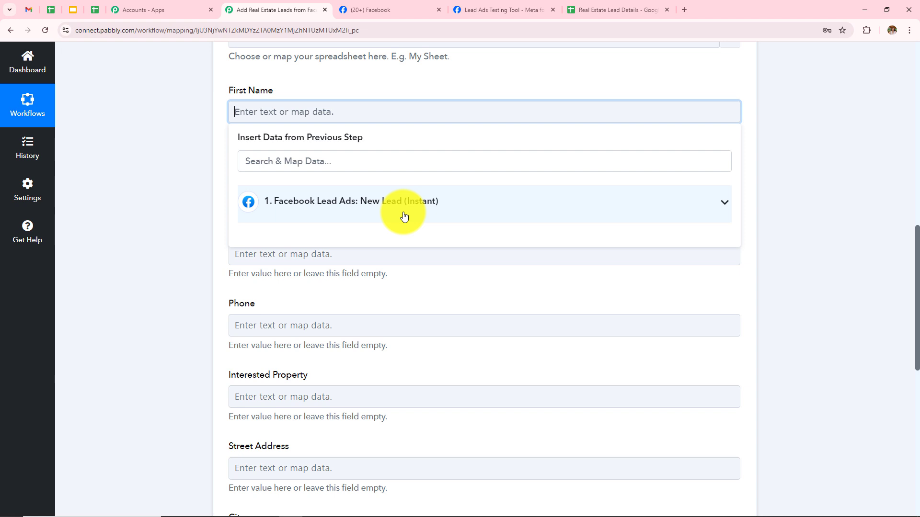
left_click(312, 214)
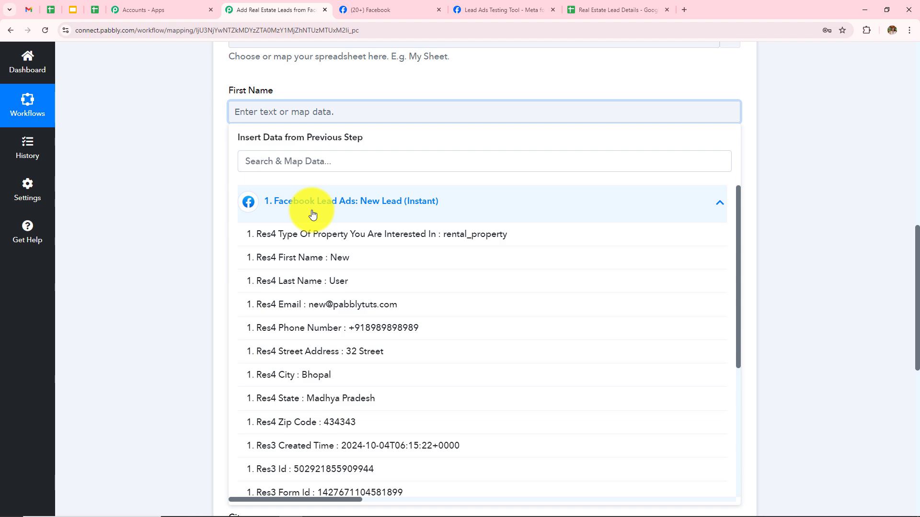
scroll(462, 314, "down", 5)
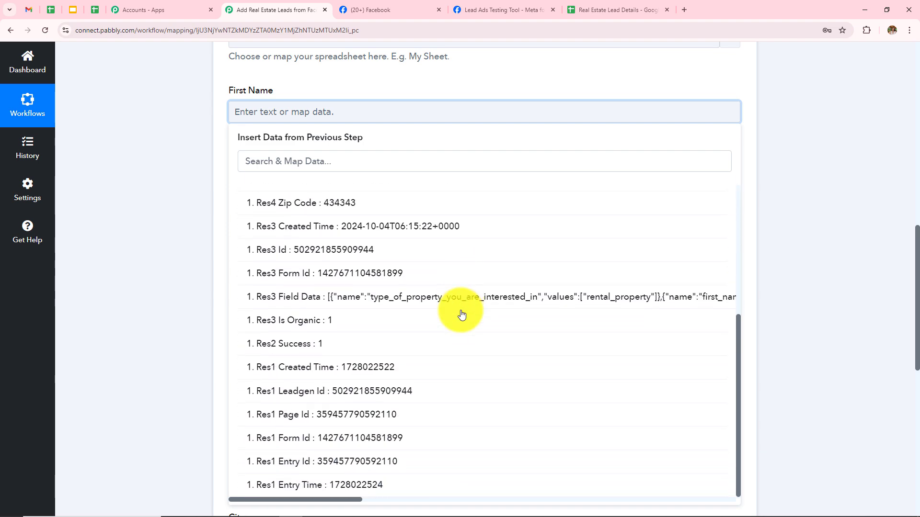
scroll(461, 313, "up", 5)
left_click(329, 240)
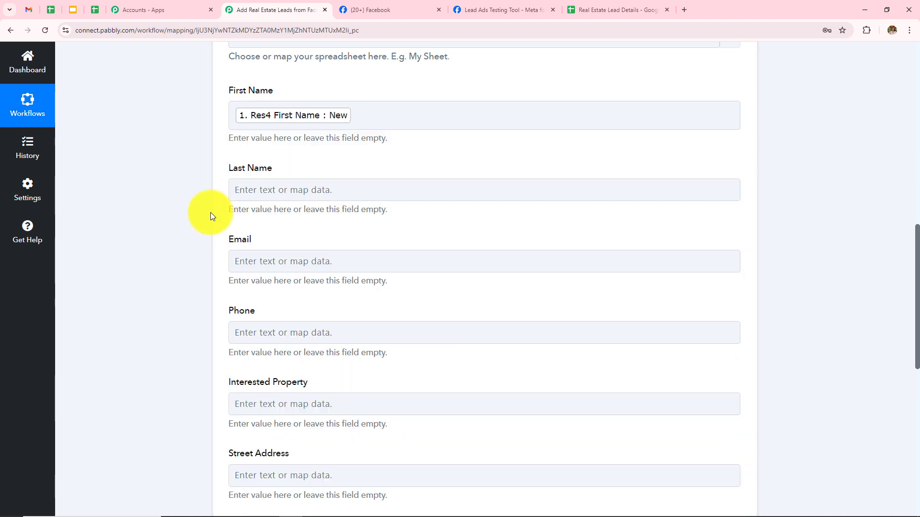
left_click(263, 189)
left_click(298, 278)
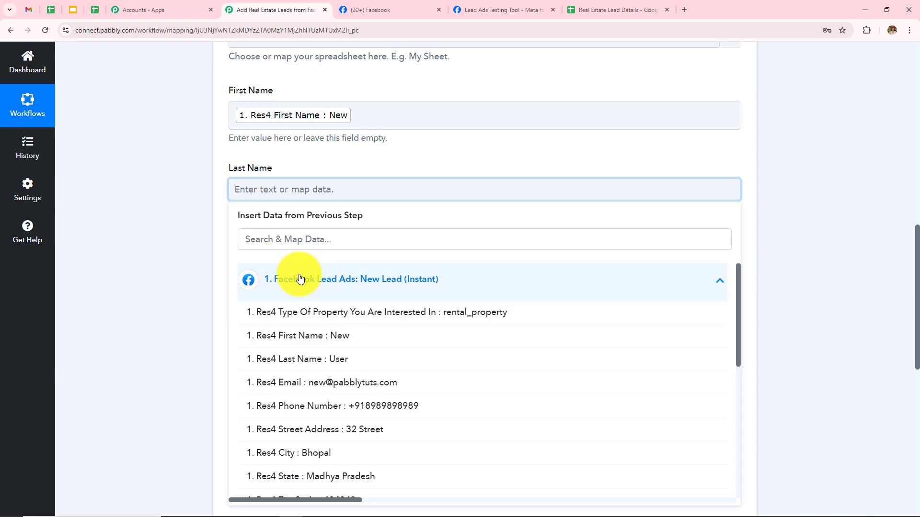
left_click(335, 357)
Map the lead's email and phone number into the Email and Phone fields.
scroll(538, 230, "down", 1)
left_click(359, 218)
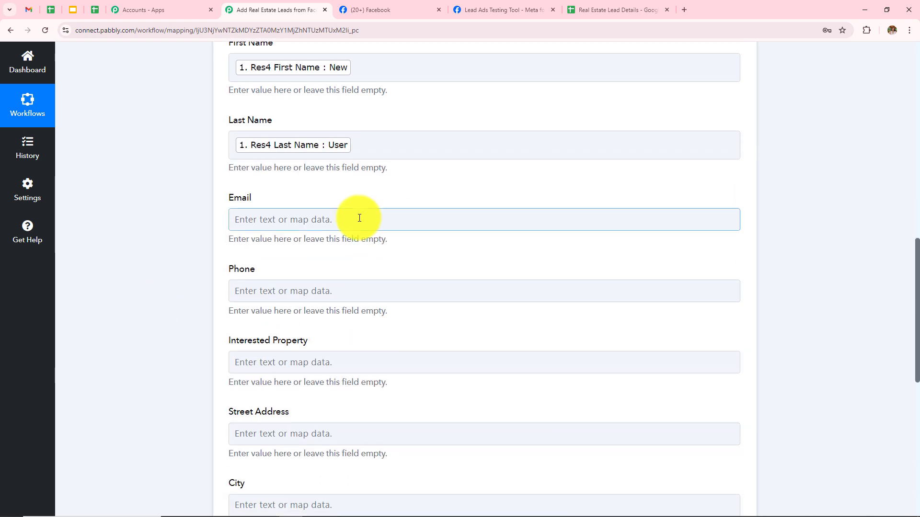
left_click(339, 309)
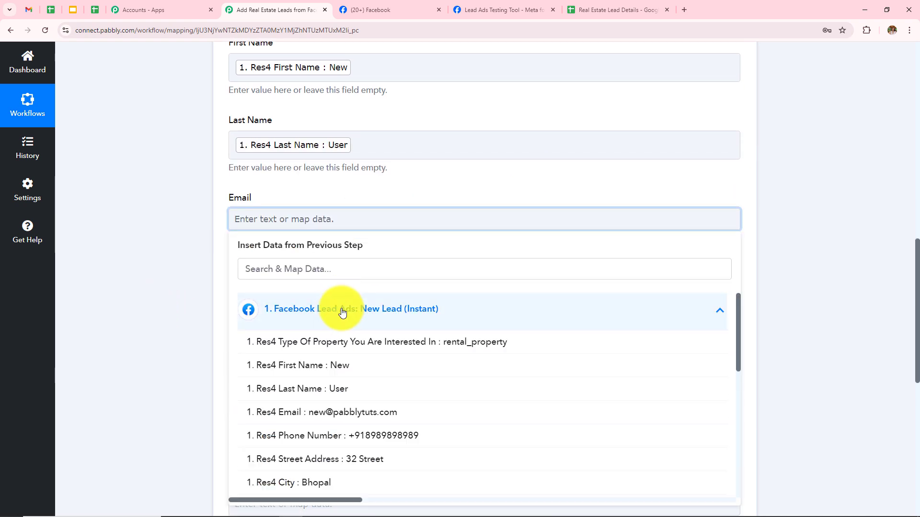
left_click(379, 413)
scroll(371, 201, "down", 2)
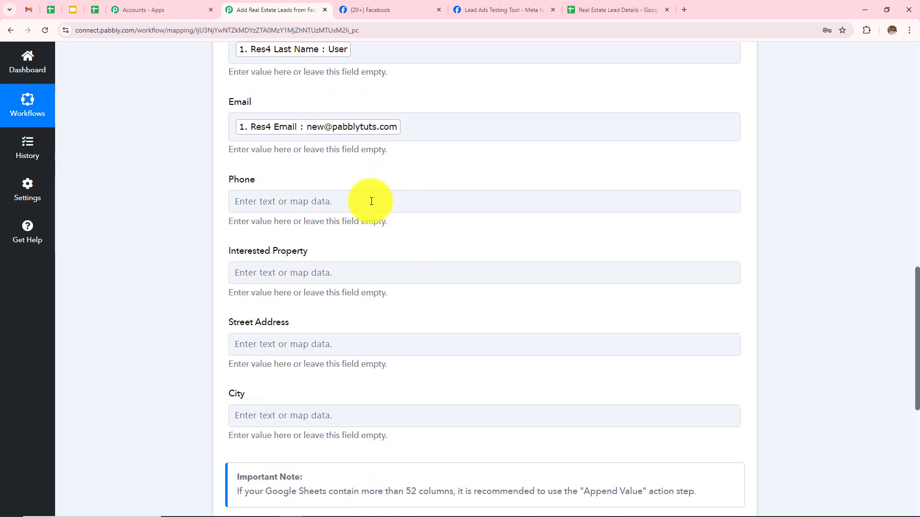
left_click(371, 201)
left_click(362, 296)
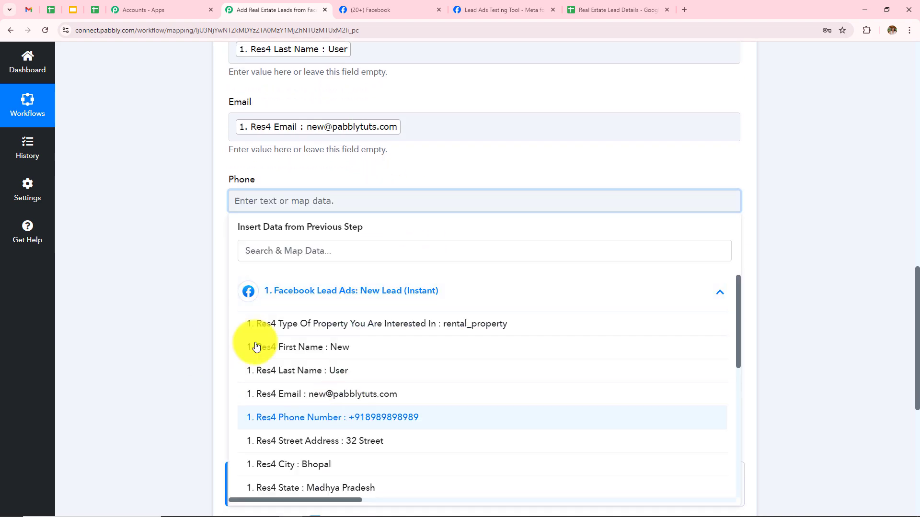
left_click(306, 418)
Map the lead's property type and street address into Interested Property and Street Address.
scroll(543, 229, "down", 2)
left_click(337, 189)
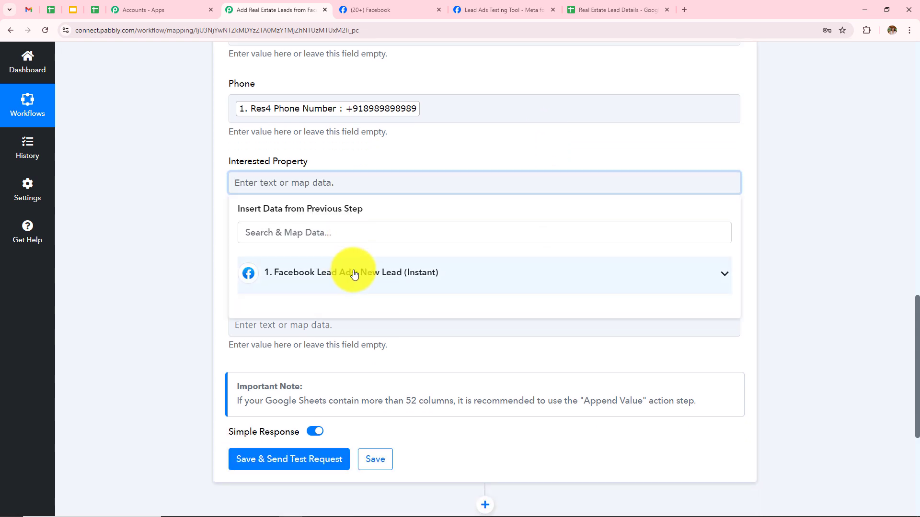
left_click(354, 274)
left_click(335, 306)
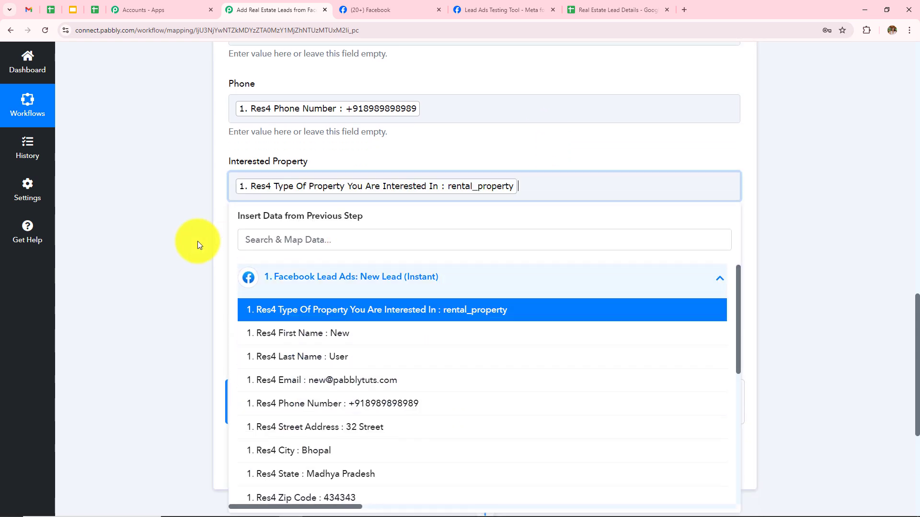
left_click(410, 263)
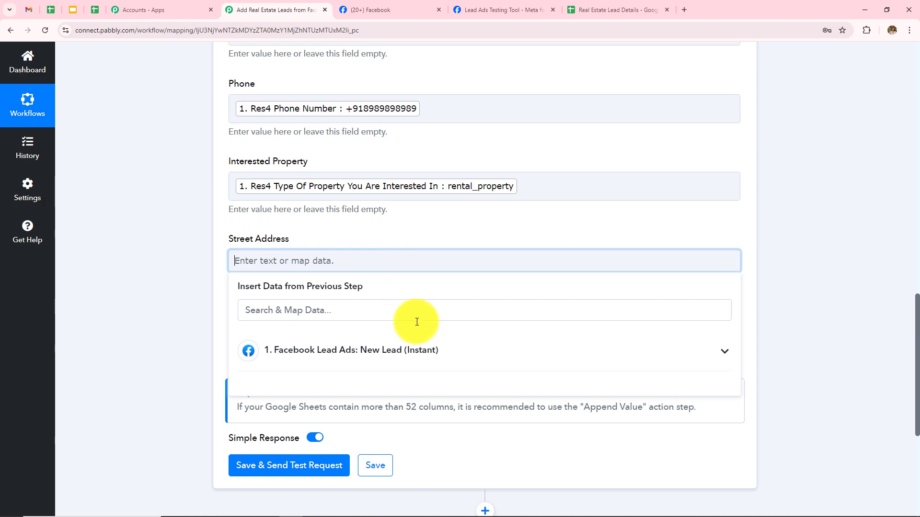
left_click(417, 350)
scroll(496, 243, "down", 4)
left_click(386, 315)
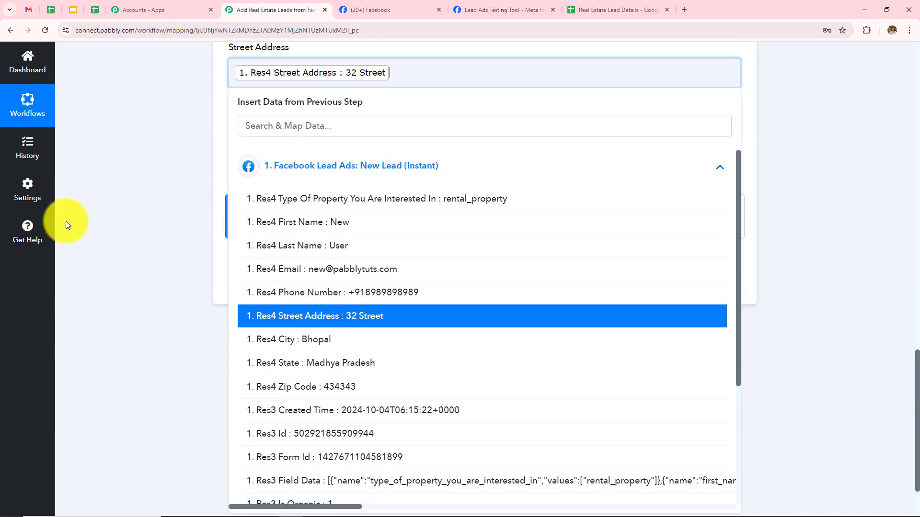
Map the lead's city into the City field and review the mappings.
left_click(68, 222)
left_click(273, 150)
left_click(308, 258)
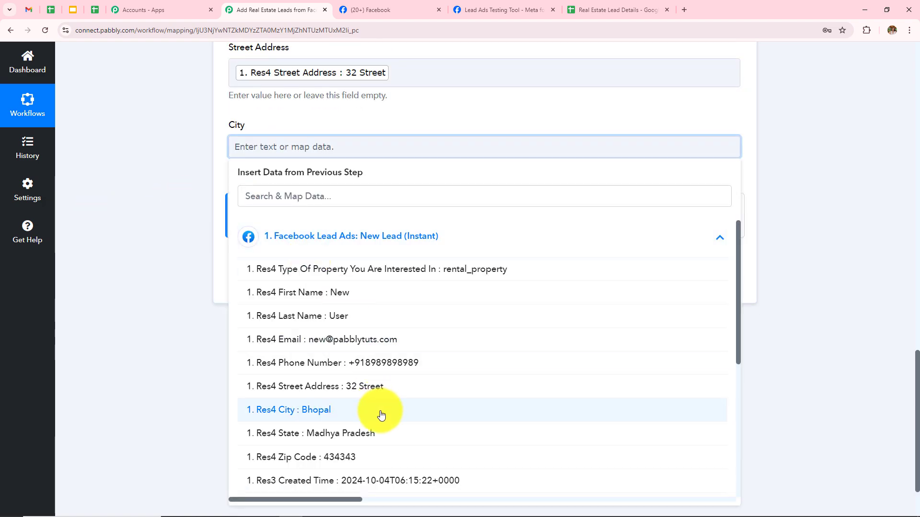
left_click(370, 417)
left_click(119, 293)
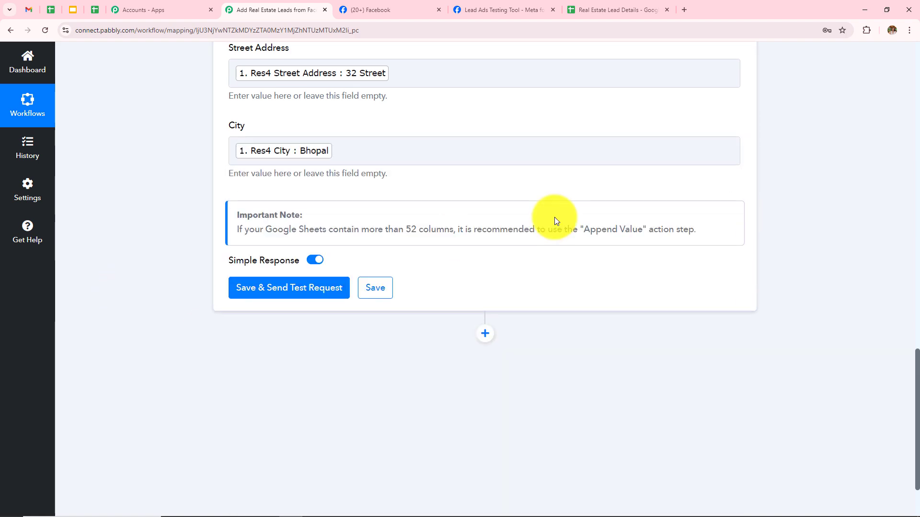
scroll(554, 216, "up", 8)
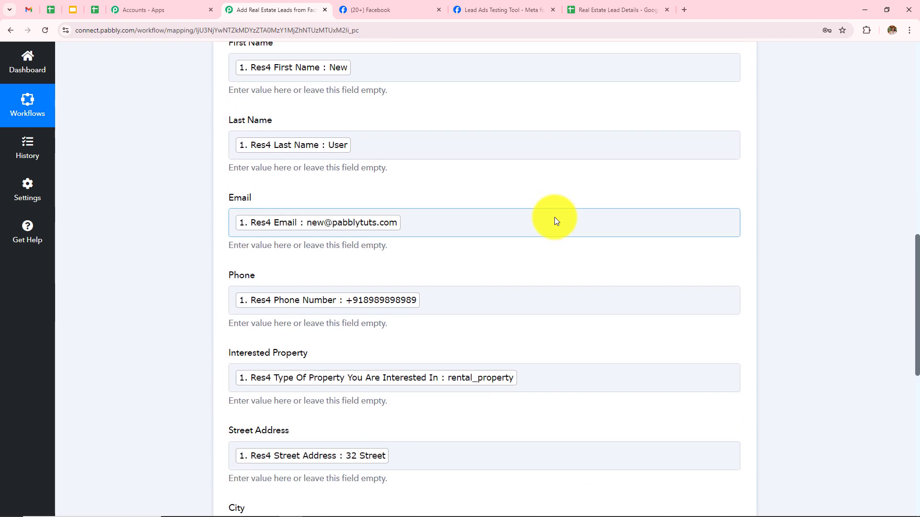
scroll(555, 220, "down", 2)
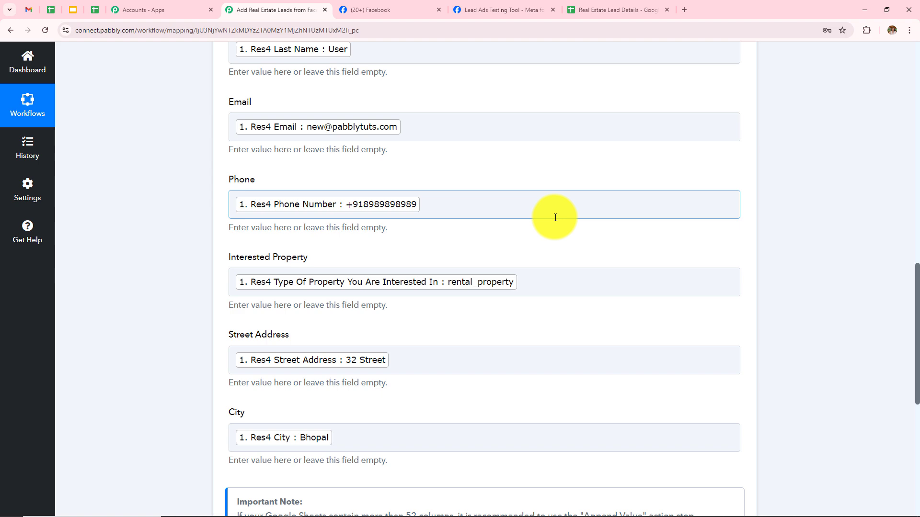
scroll(555, 217, "down", 2)
scroll(555, 217, "up", 7)
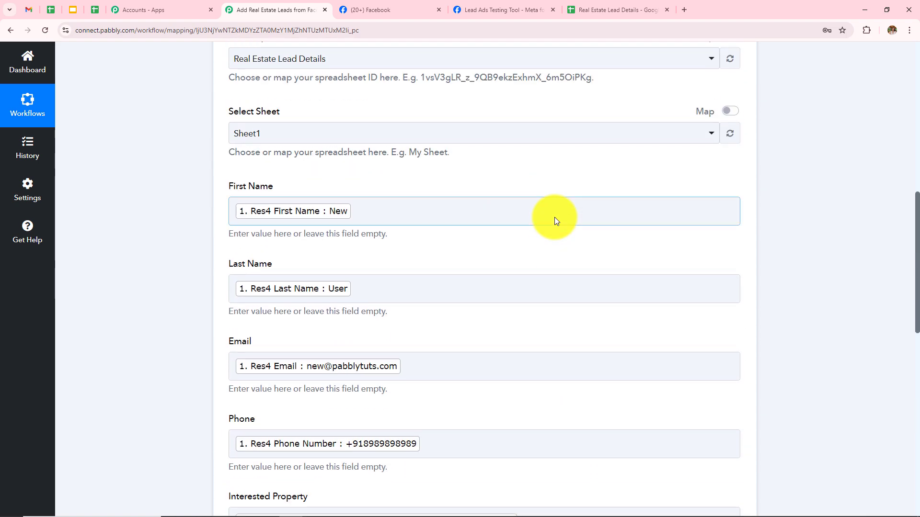
scroll(550, 215, "down", 2)
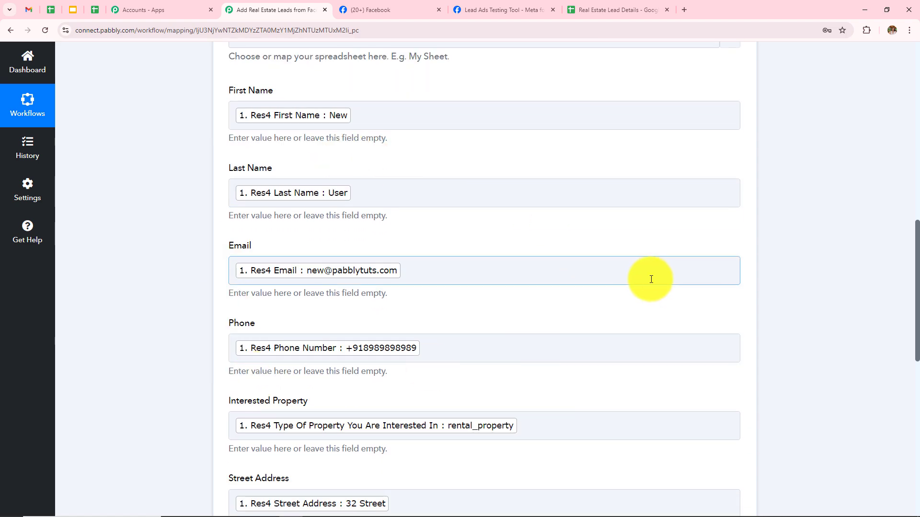
scroll(651, 279, "down", 4)
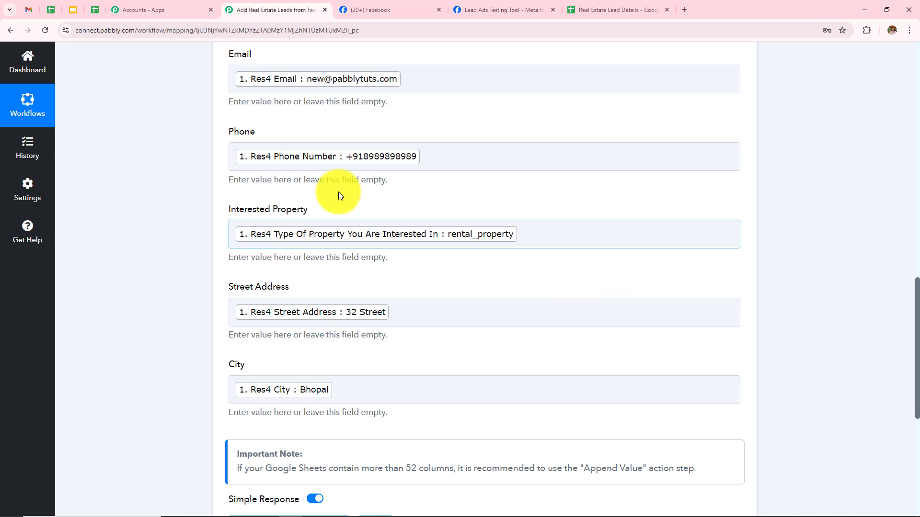
Remove stray digits typed after the mapped Phone value.
left_click(462, 158)
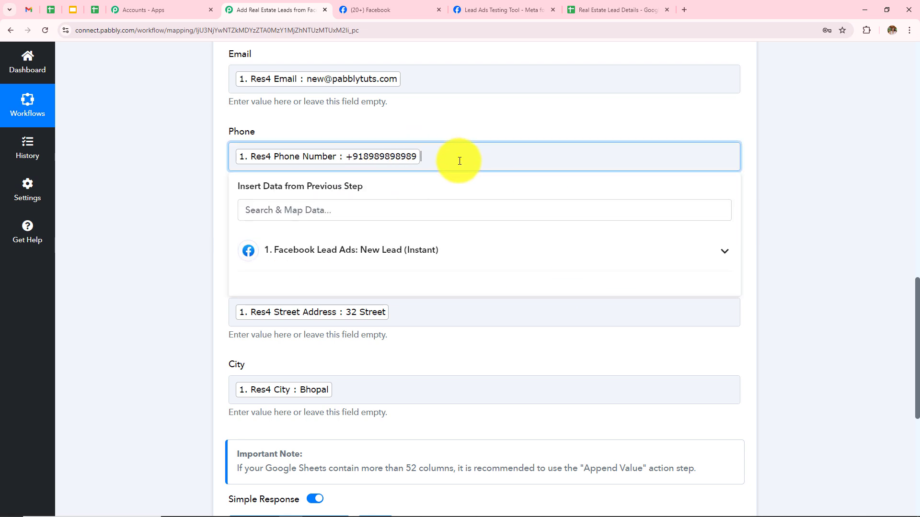
type("909090909")
left_click_drag(476, 157, 423, 160)
key("BackSpace")
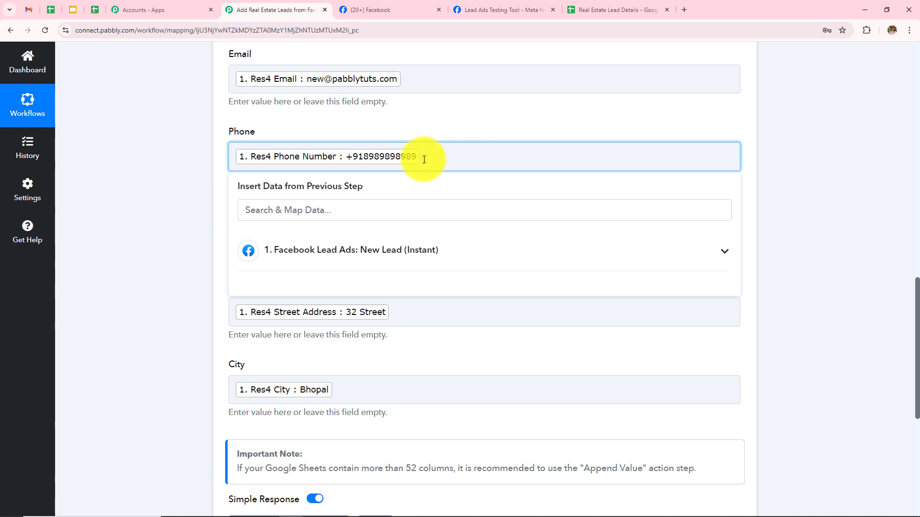
left_click(217, 176)
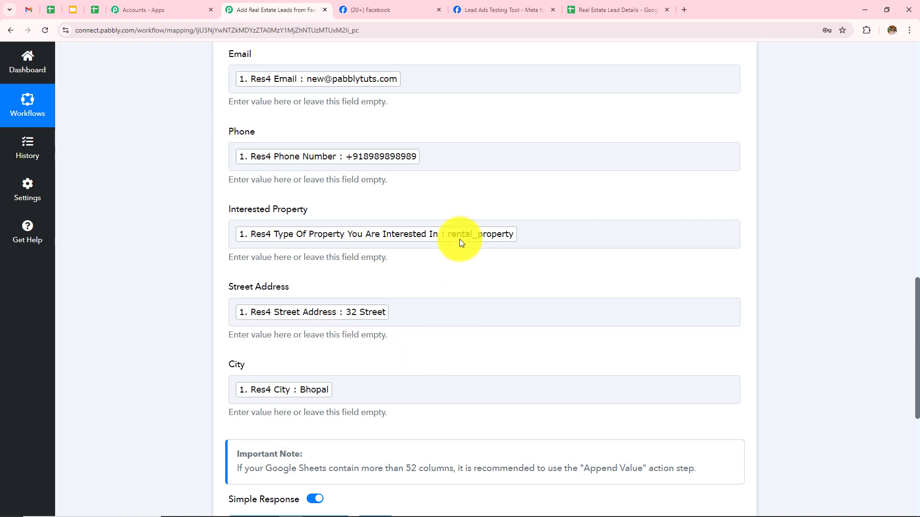
scroll(421, 206, "down", 1)
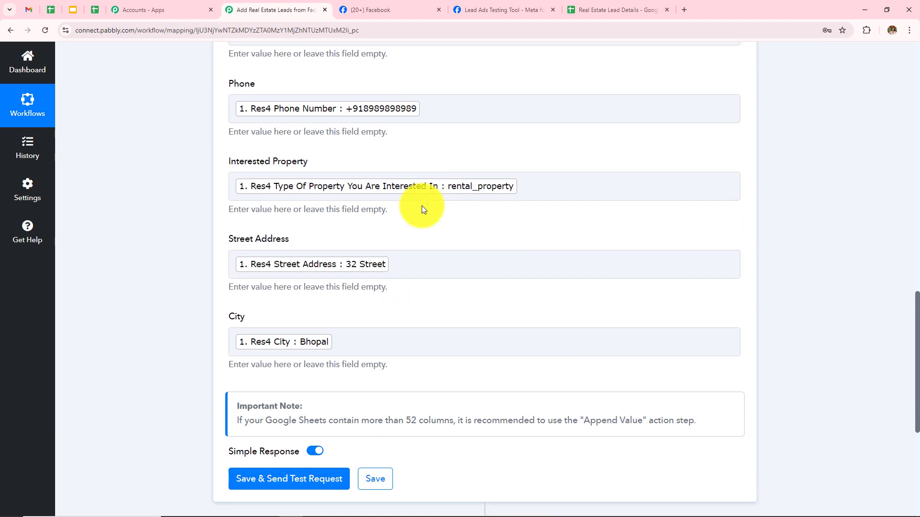
scroll(421, 205, "up", 3)
scroll(421, 205, "down", 3)
scroll(422, 205, "down", 5)
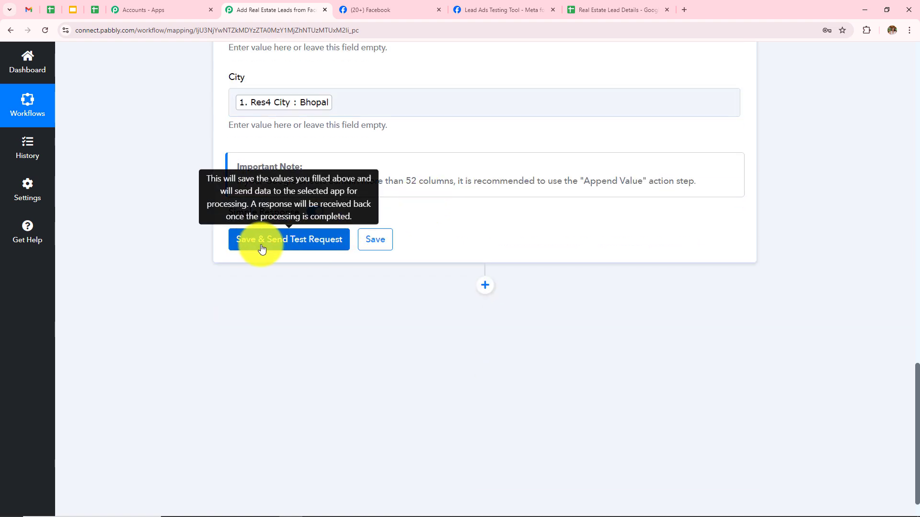
Save and send a test request, confirming the lead appears as row 2 in Real Estate Lead Details.
left_click(261, 249)
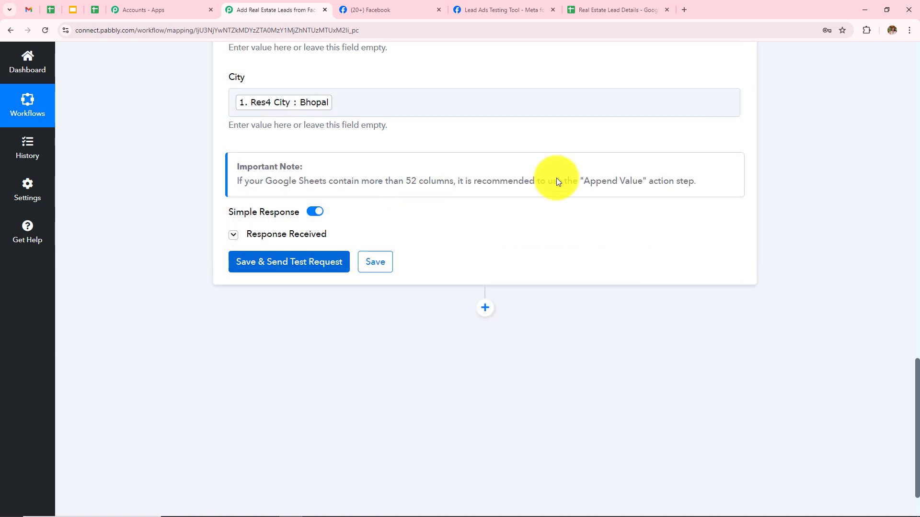
scroll(625, 138, "down", 2)
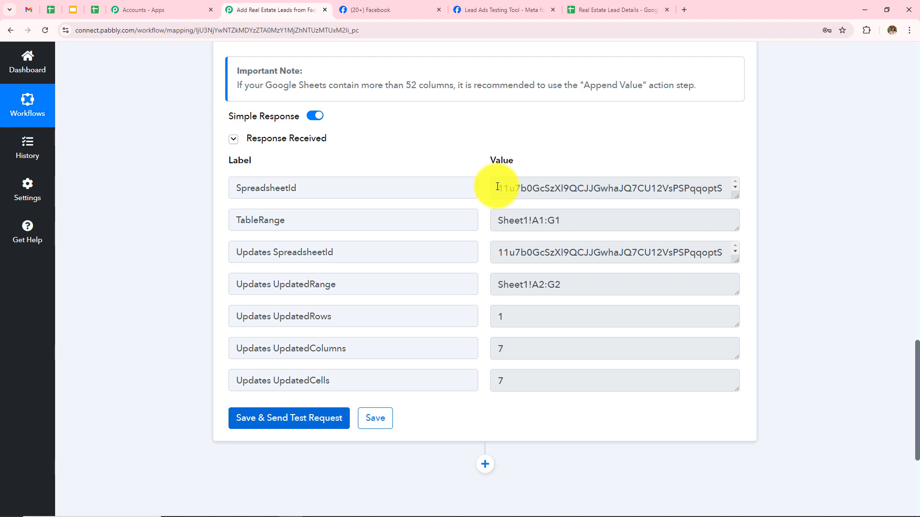
scroll(497, 187, "up", 10)
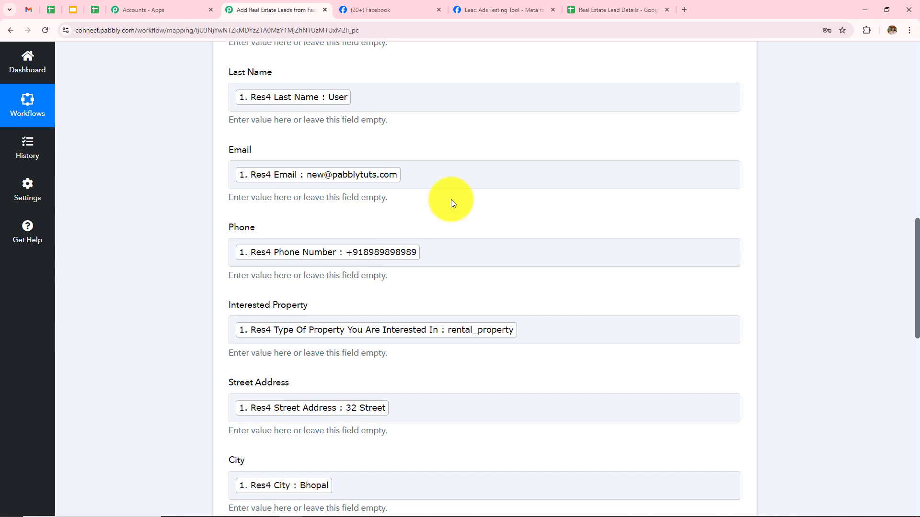
left_click(625, 9)
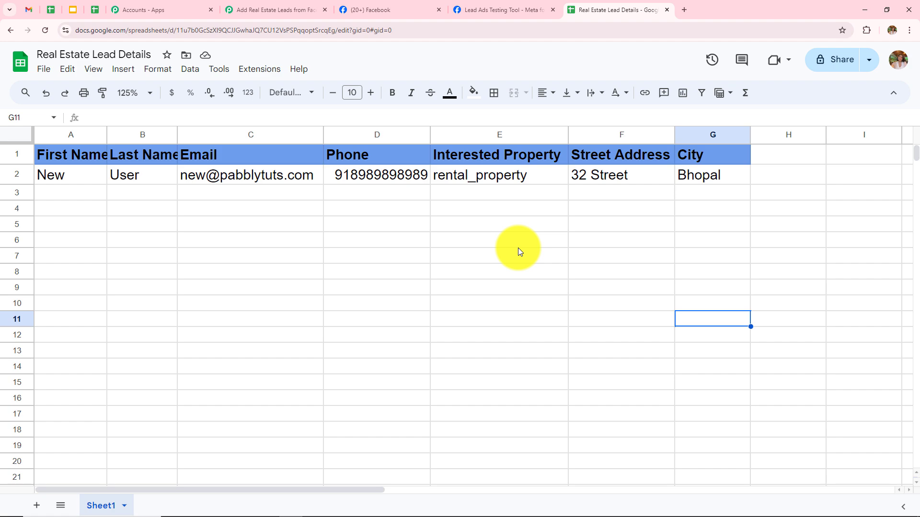
left_click(496, 10)
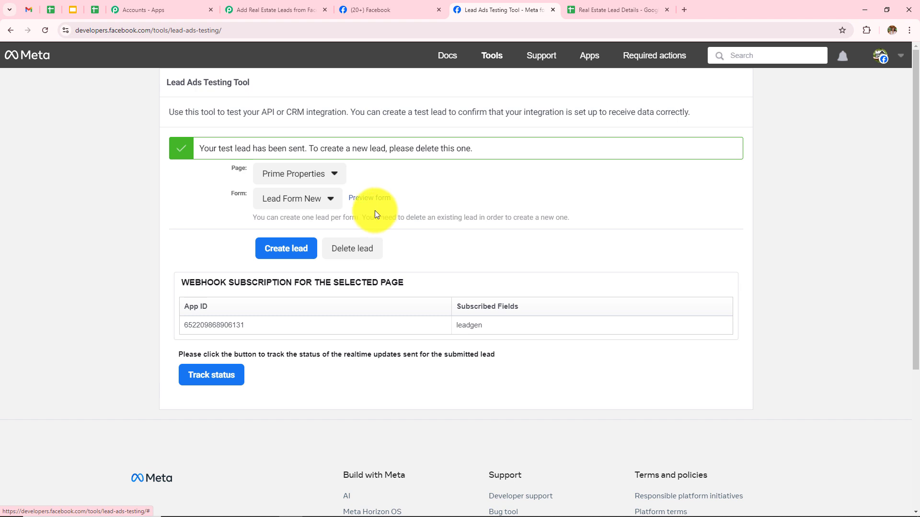
Delete the earlier test lead, reload, and select Prime Properties with Lead Form New.
left_click(340, 249)
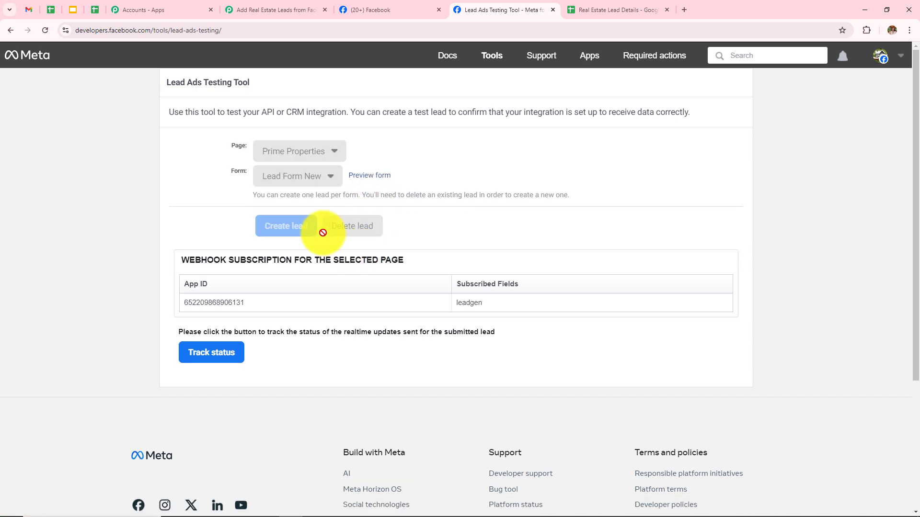
left_click(45, 30)
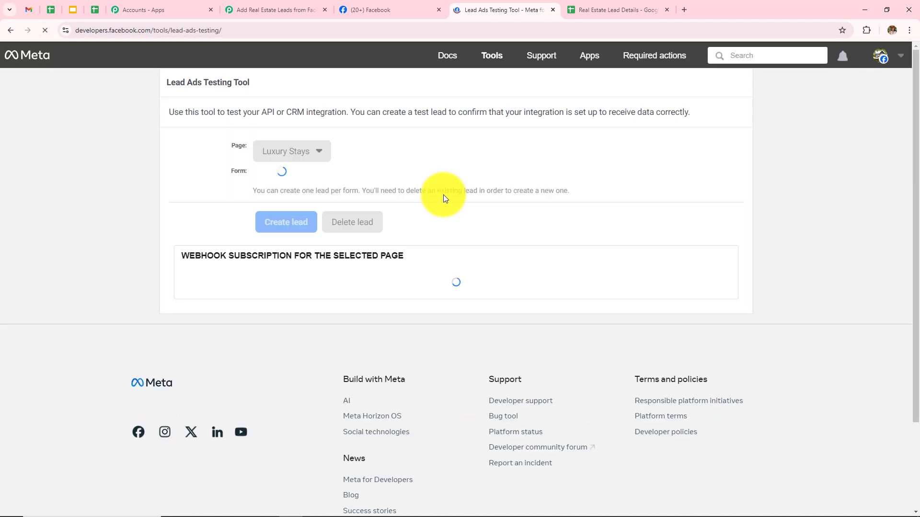
left_click(281, 151)
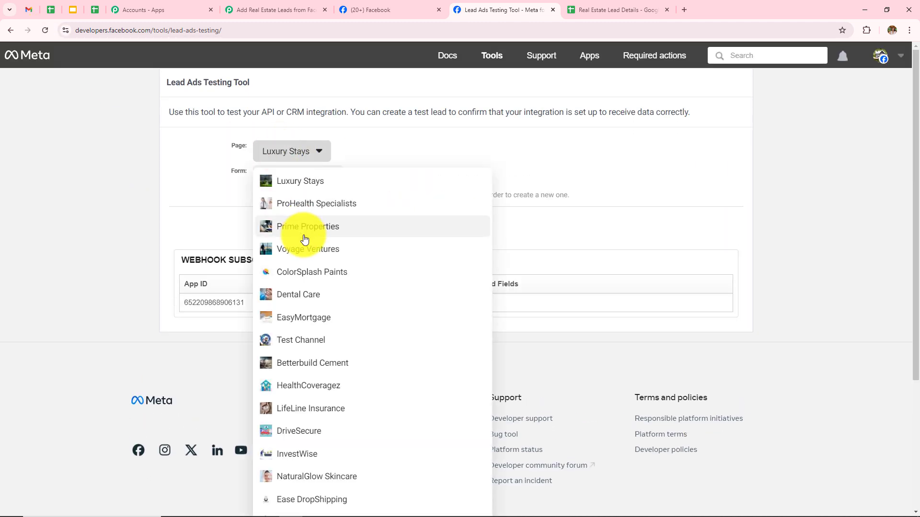
left_click(293, 226)
left_click(293, 173)
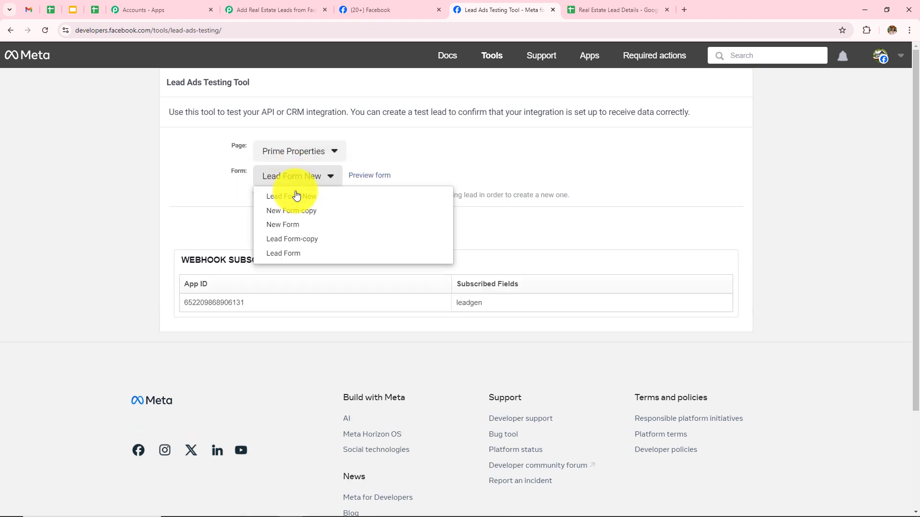
left_click(300, 196)
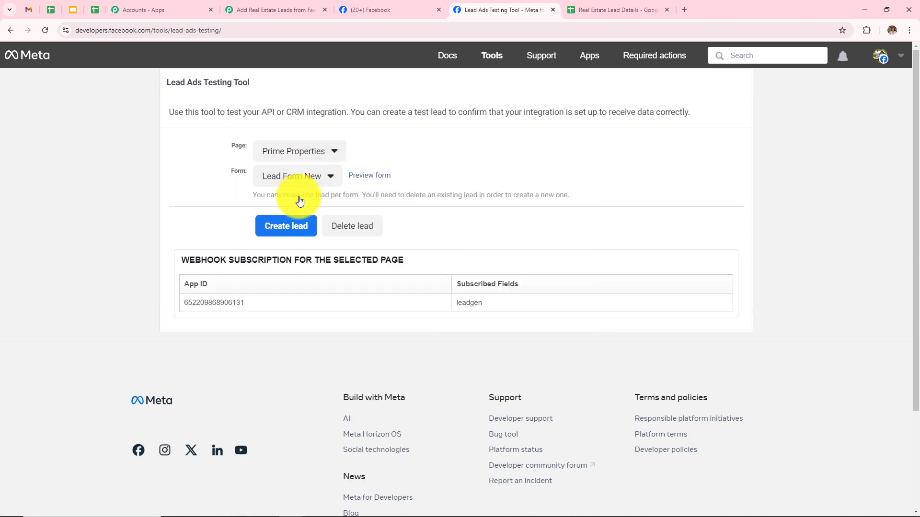
Preview the form, choose Residential Property, and enter the lead's first and last name.
left_click(370, 177)
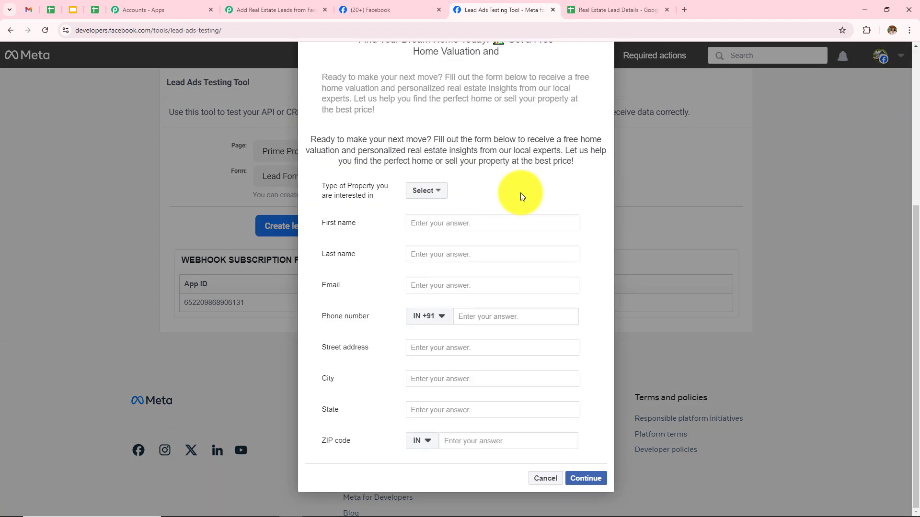
left_click(441, 192)
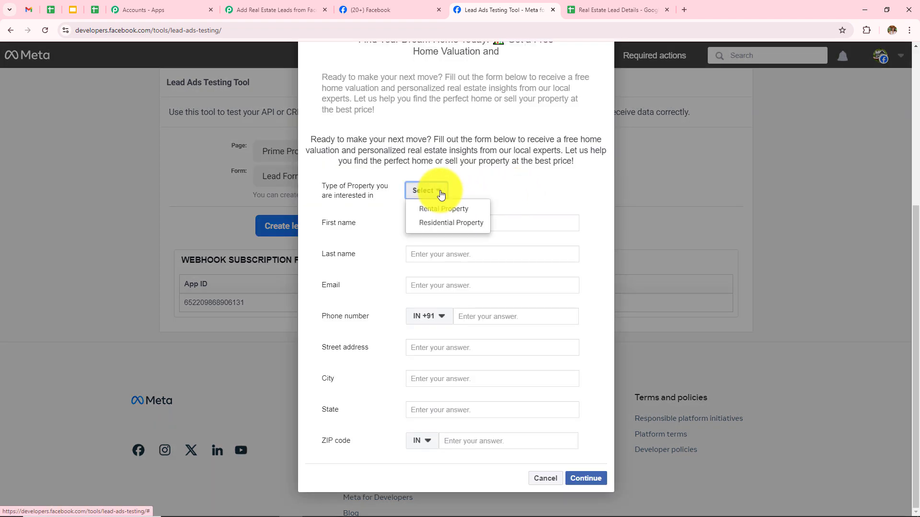
left_click(436, 224)
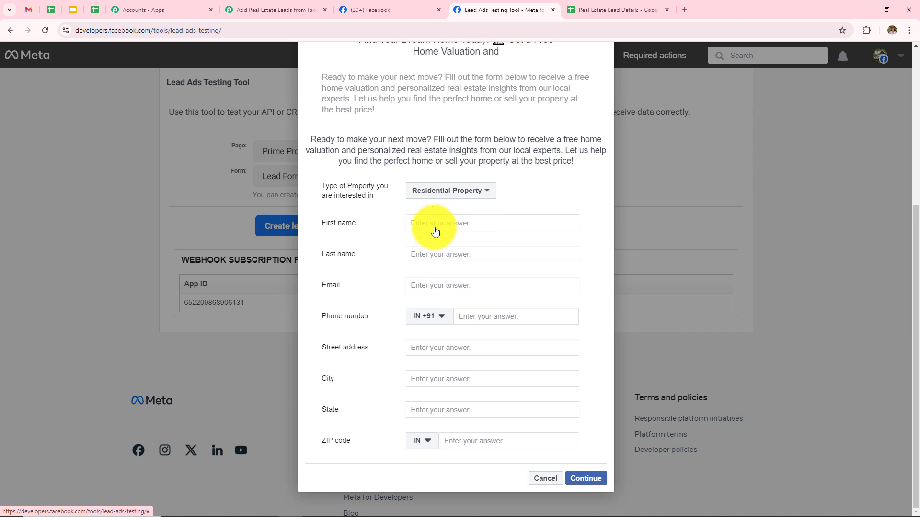
left_click(435, 229)
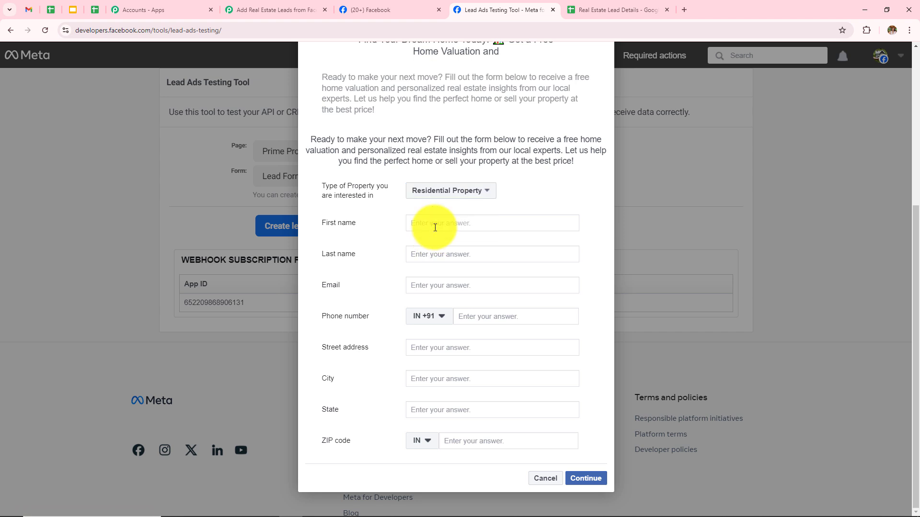
type("Latest")
left_click(440, 257)
type("User")
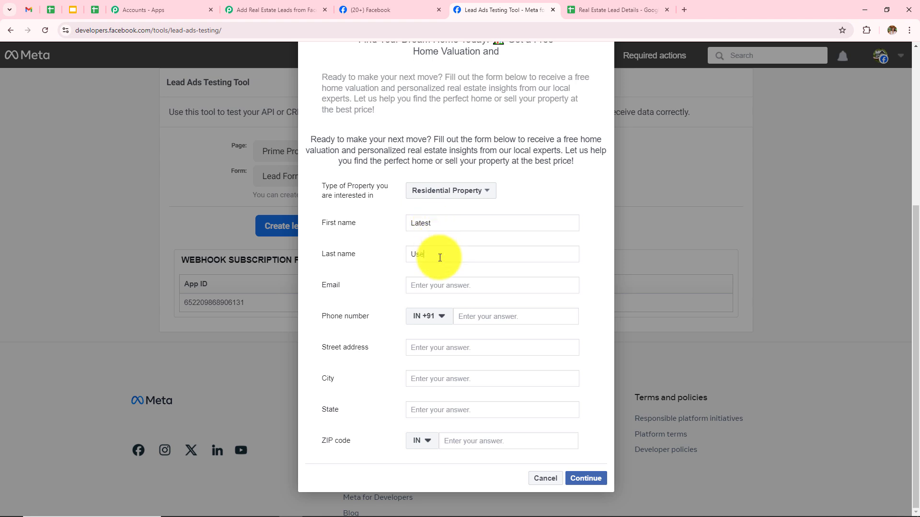
Fill in the lead's email, phone number, street, city and state.
left_click(439, 286)
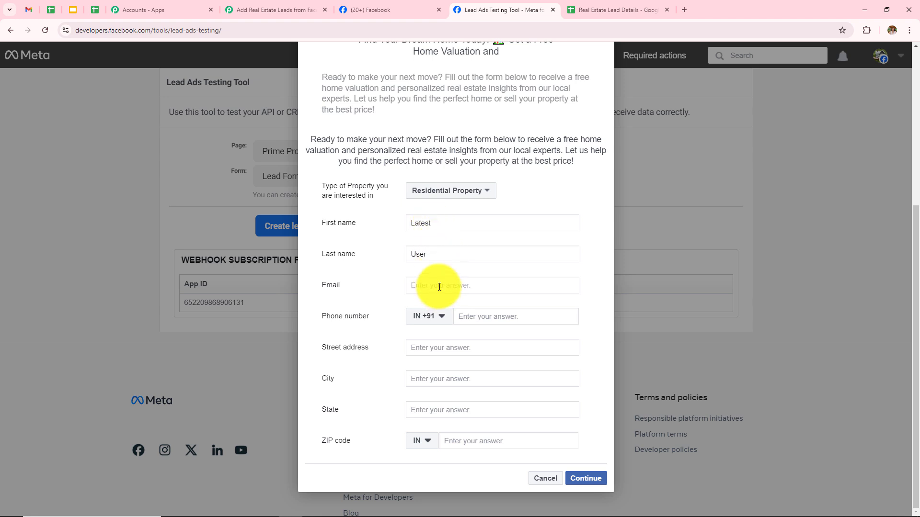
left_click(489, 316)
type("92929 29292")
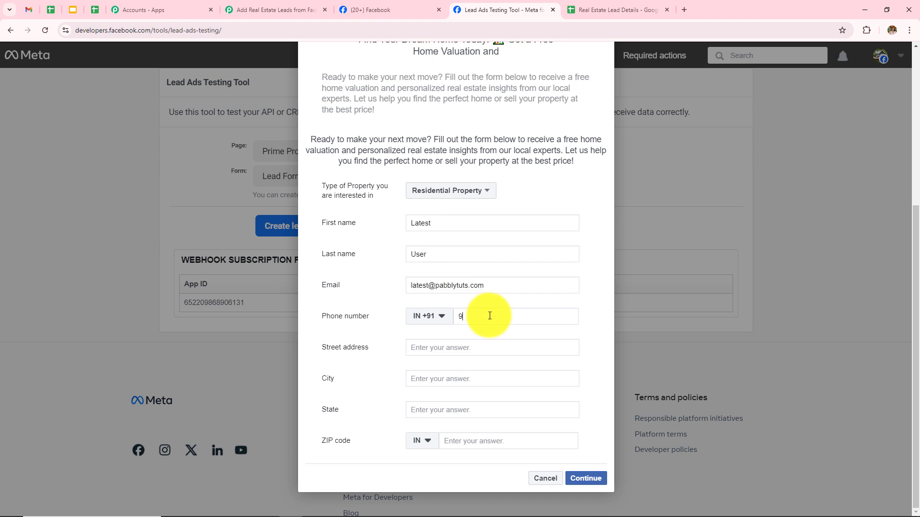
left_click(496, 346)
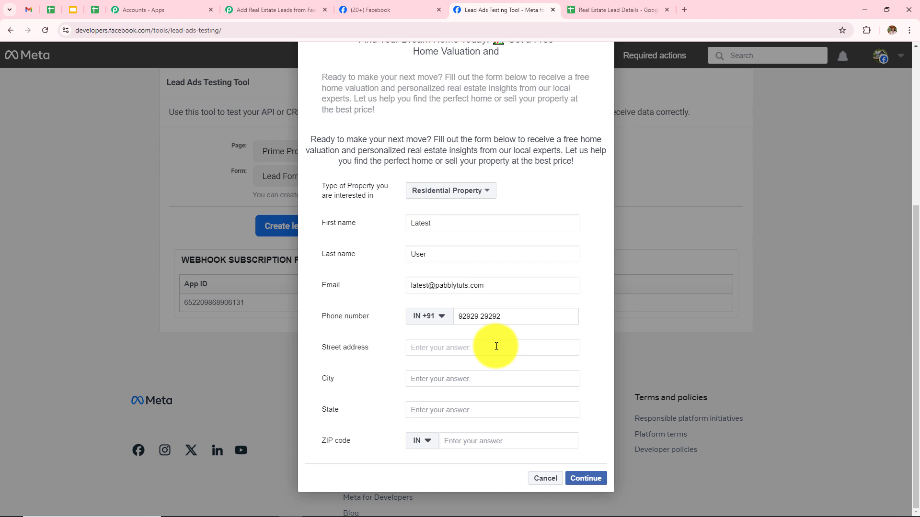
type("New Street")
left_click(496, 379)
type("In")
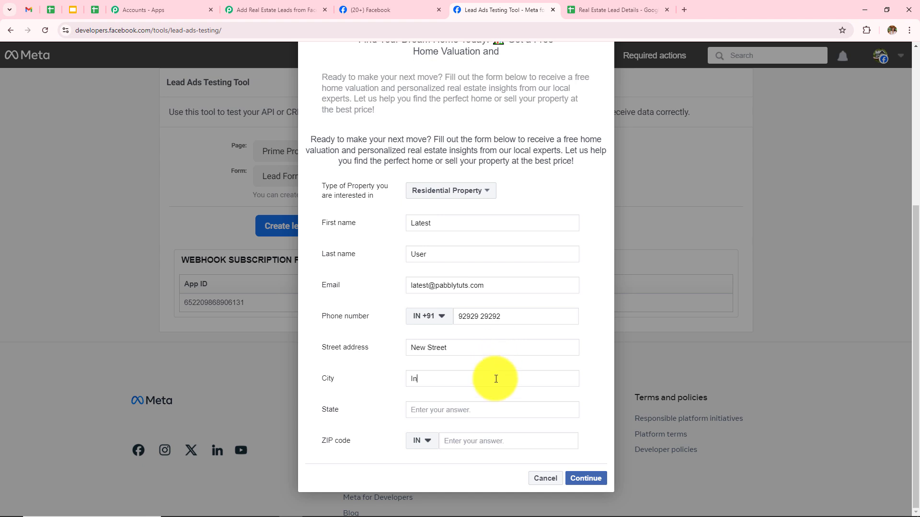
type("dore")
left_click(495, 409)
type("Madhya Pradesh")
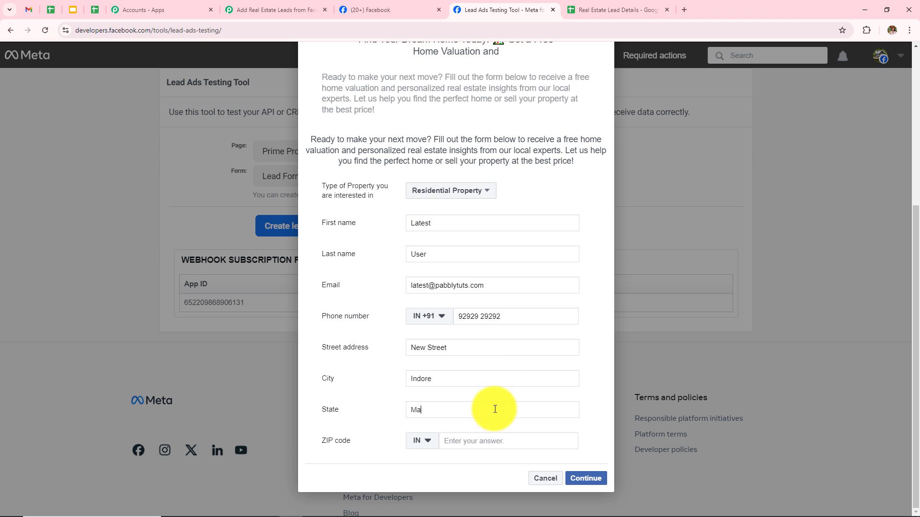
left_click(491, 444)
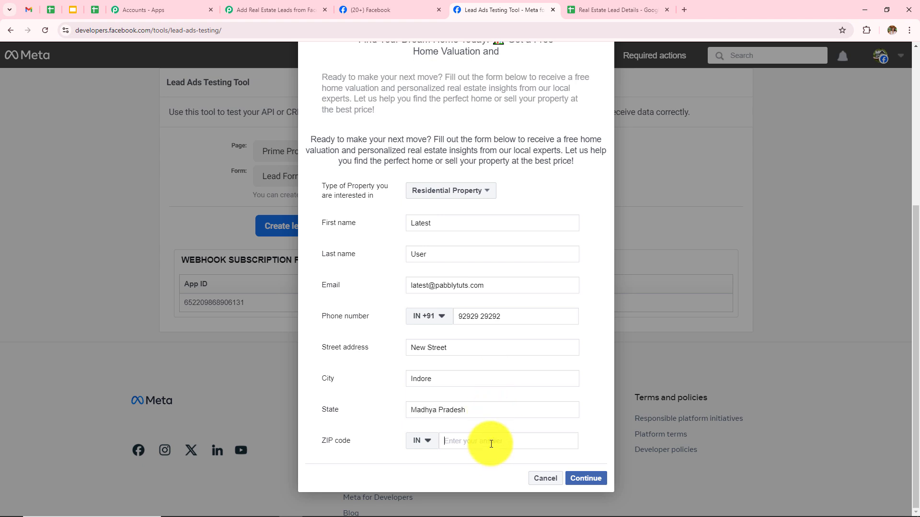
Enter the ZIP code and submit the test lead through the terms page.
type("323232")
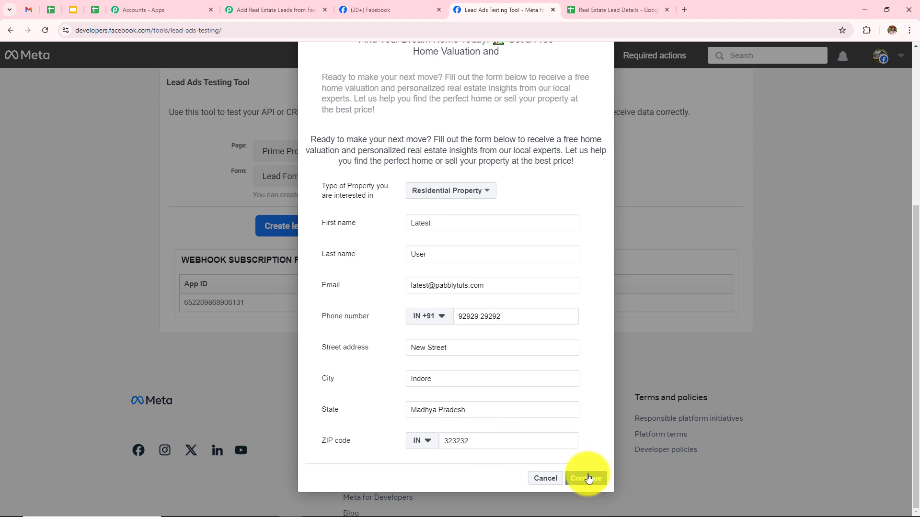
left_click(588, 478)
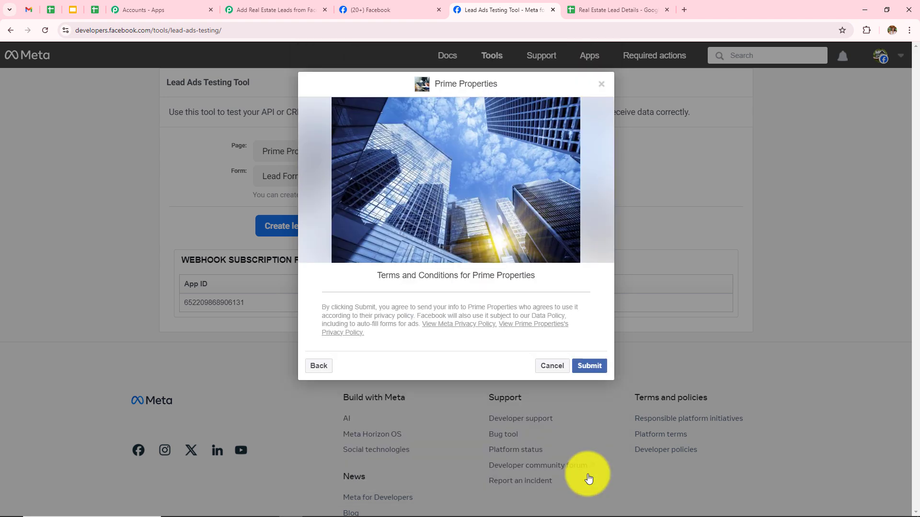
left_click(588, 369)
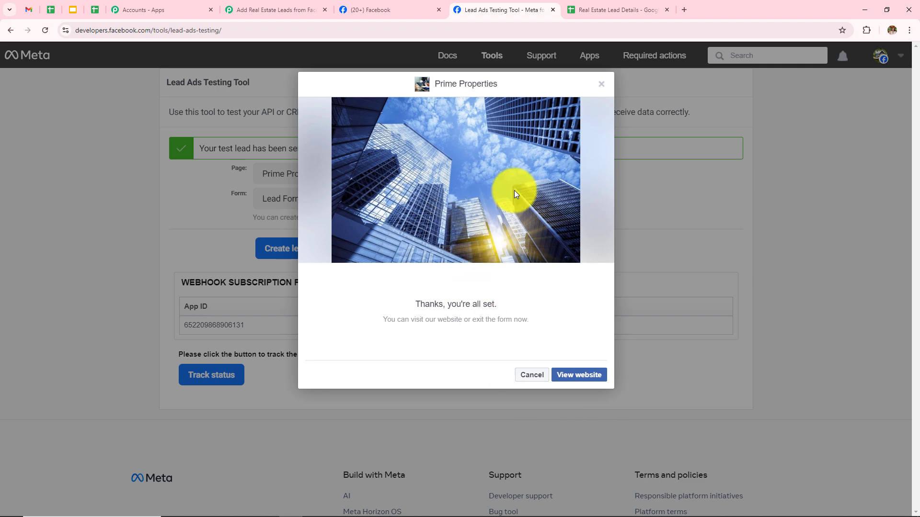
left_click(593, 10)
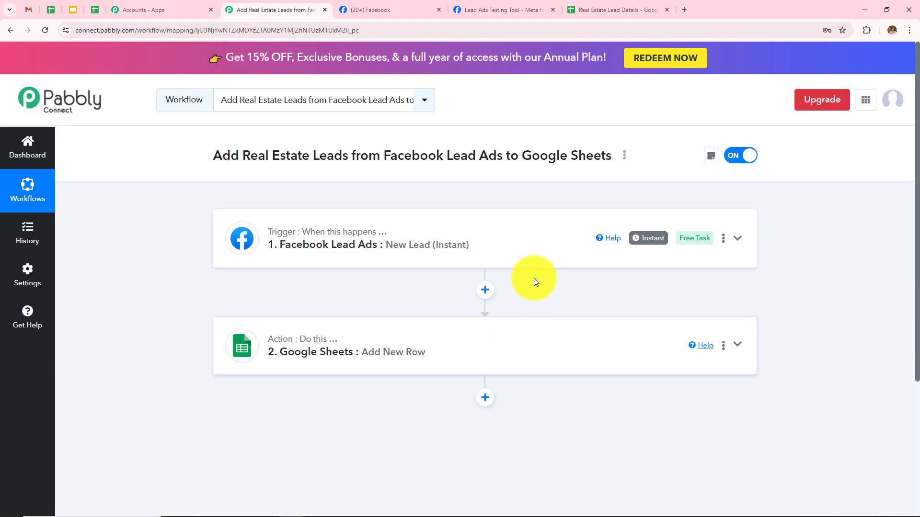
Expand the Facebook Lead Ads trigger and scroll through its captured lead response.
left_click(366, 256)
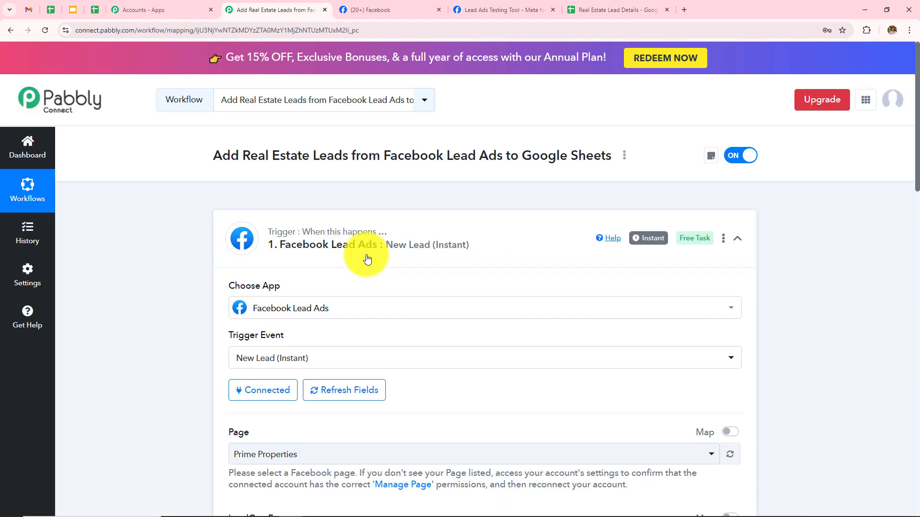
scroll(366, 258, "down", 5)
scroll(367, 259, "up", 1)
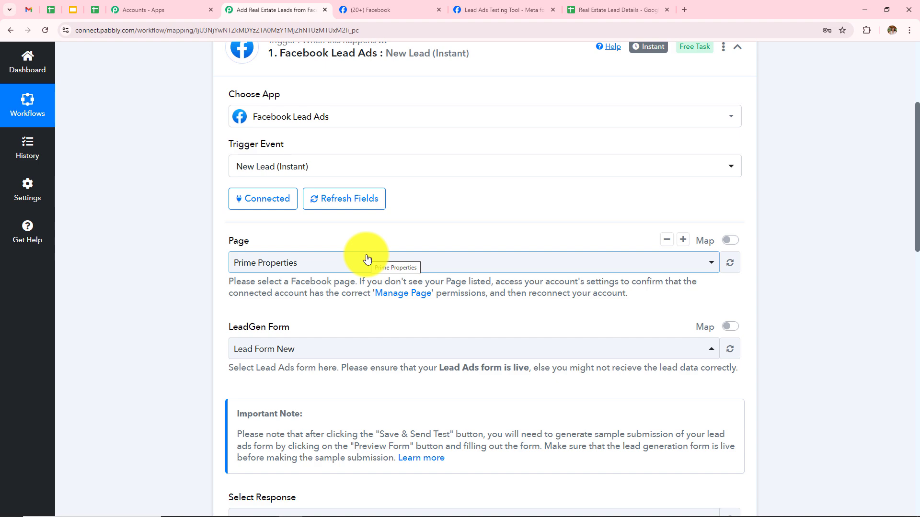
scroll(366, 257, "down", 1)
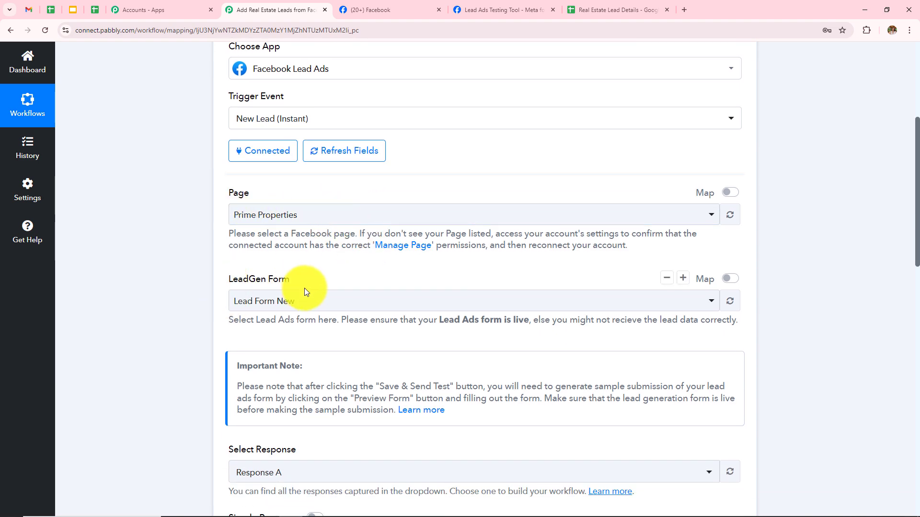
scroll(433, 314, "down", 4)
scroll(436, 316, "down", 4)
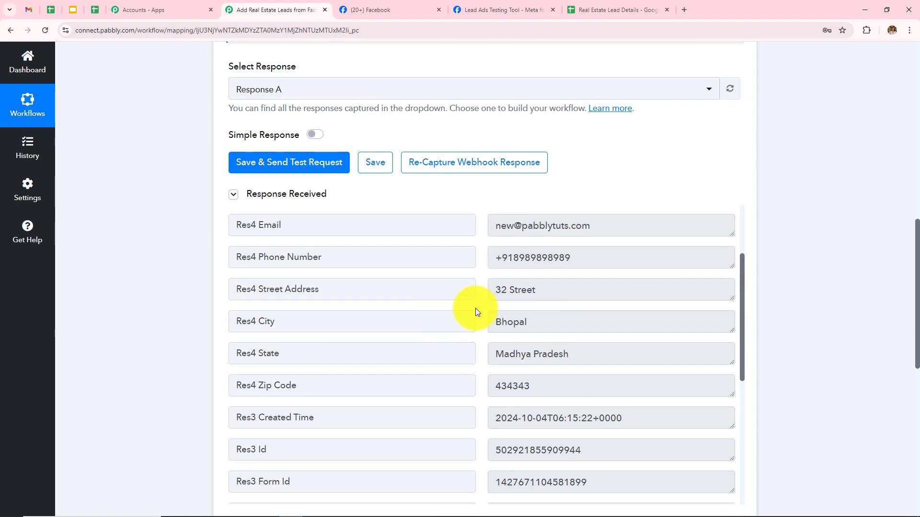
scroll(611, 298, "down", 3)
scroll(613, 306, "down", 2)
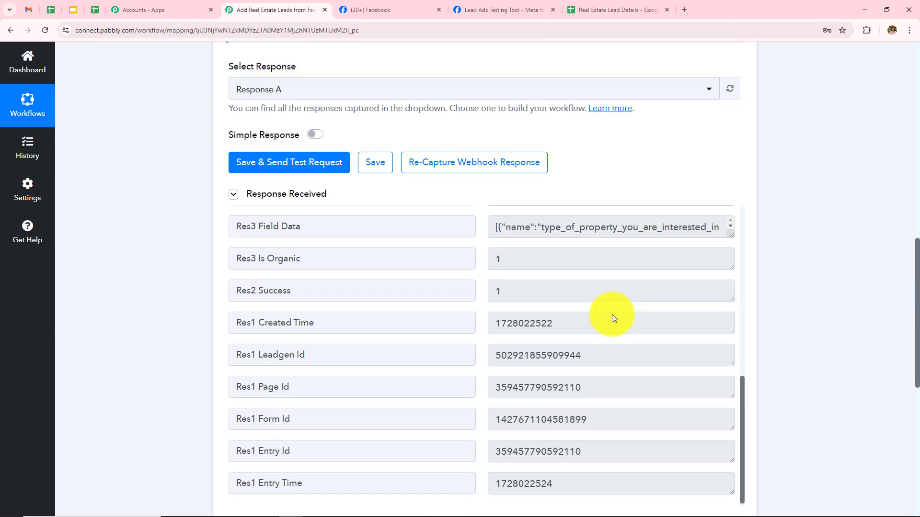
scroll(688, 159, "down", 8)
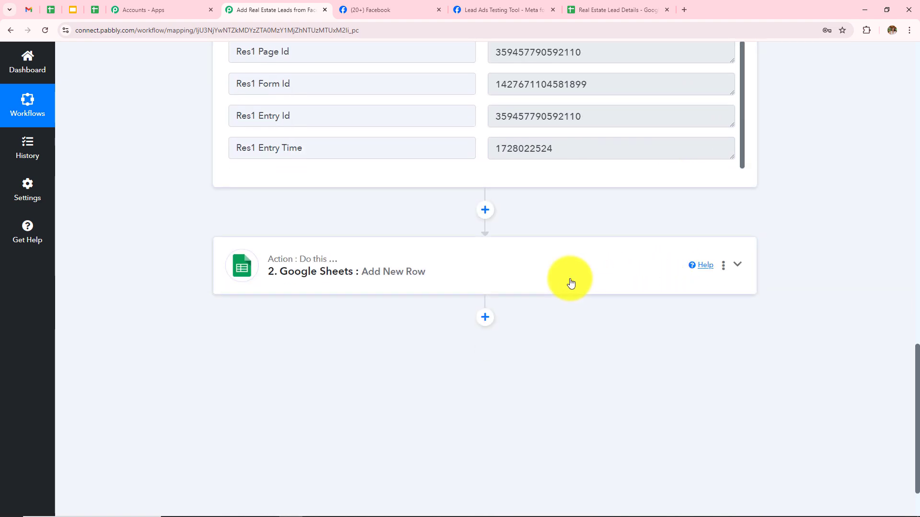
scroll(569, 281, "down", 3)
scroll(570, 283, "up", 1)
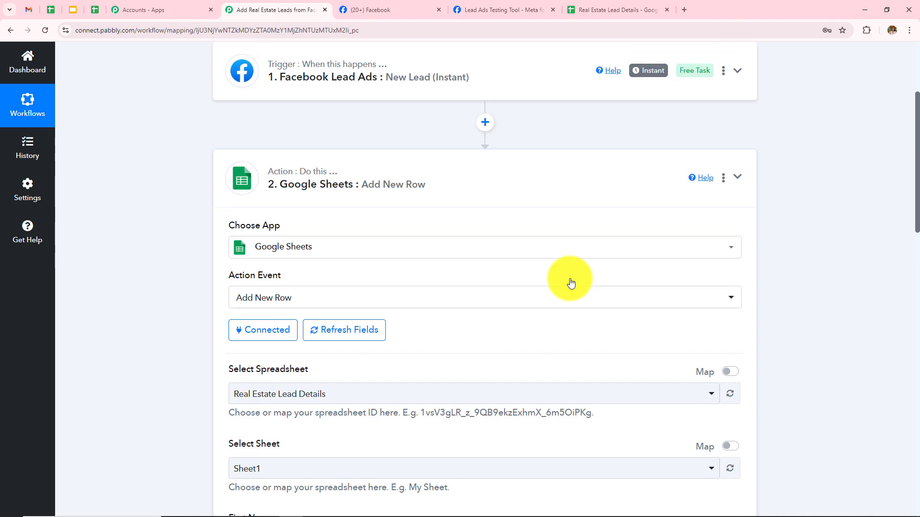
Expand the Google Sheets Add New Row step and show its response.
scroll(570, 281, "down", 5)
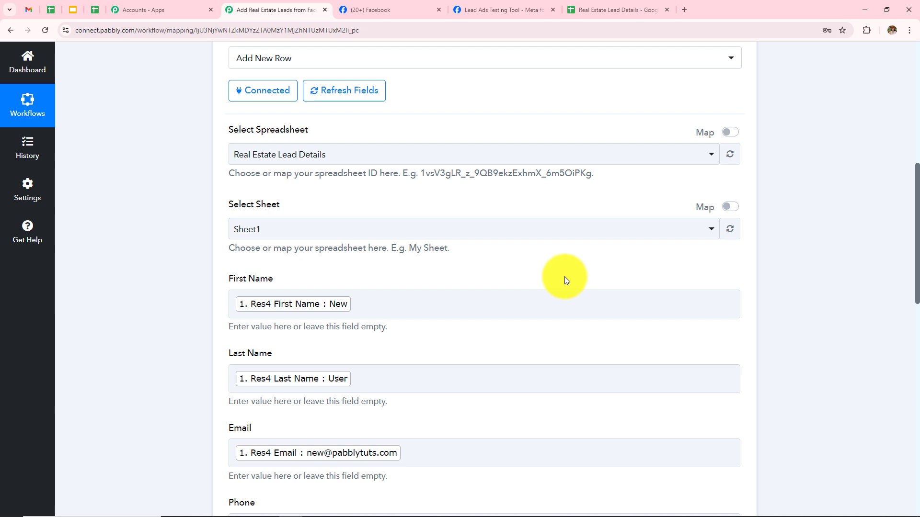
scroll(565, 277, "down", 4)
scroll(564, 277, "up", 4)
scroll(564, 277, "down", 4)
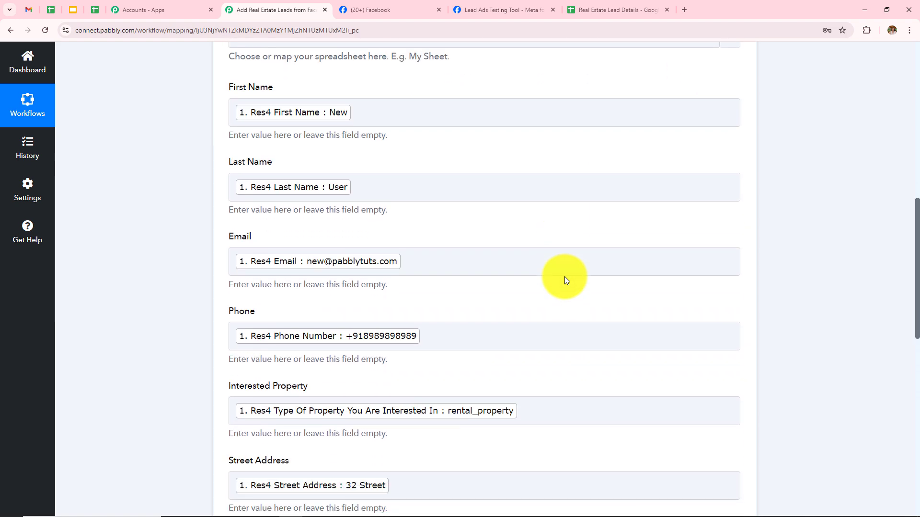
left_click(503, 337)
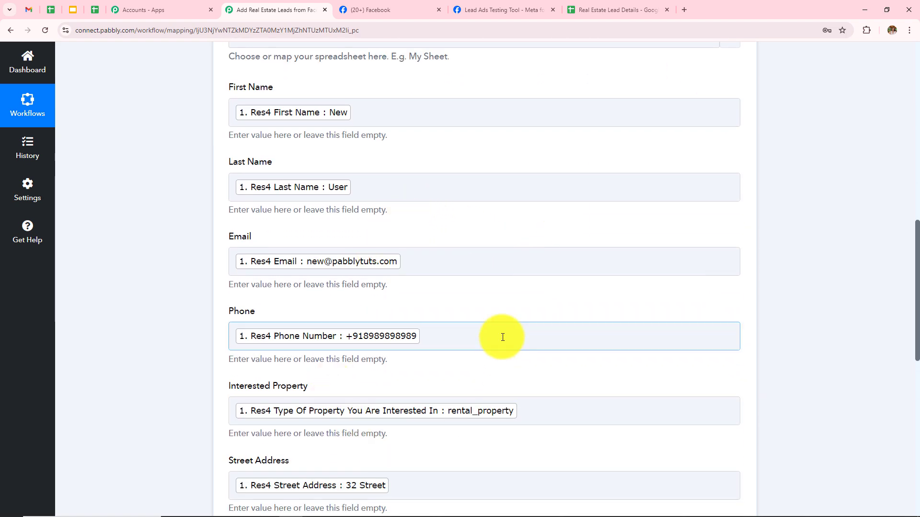
scroll(503, 337, "down", 4)
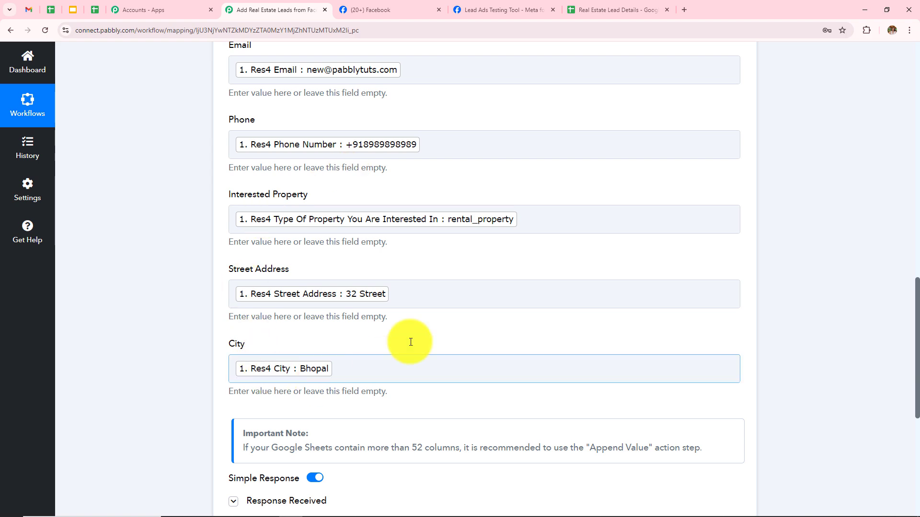
scroll(509, 253, "down", 5)
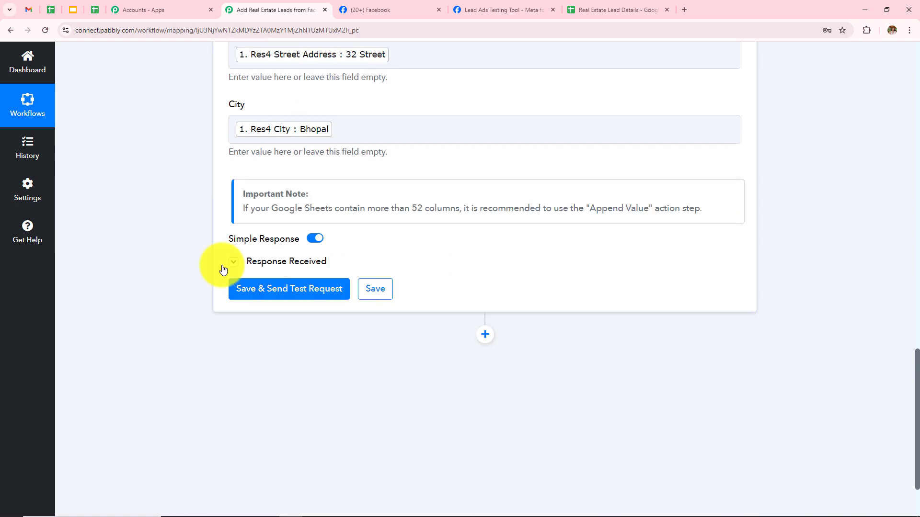
left_click(283, 263)
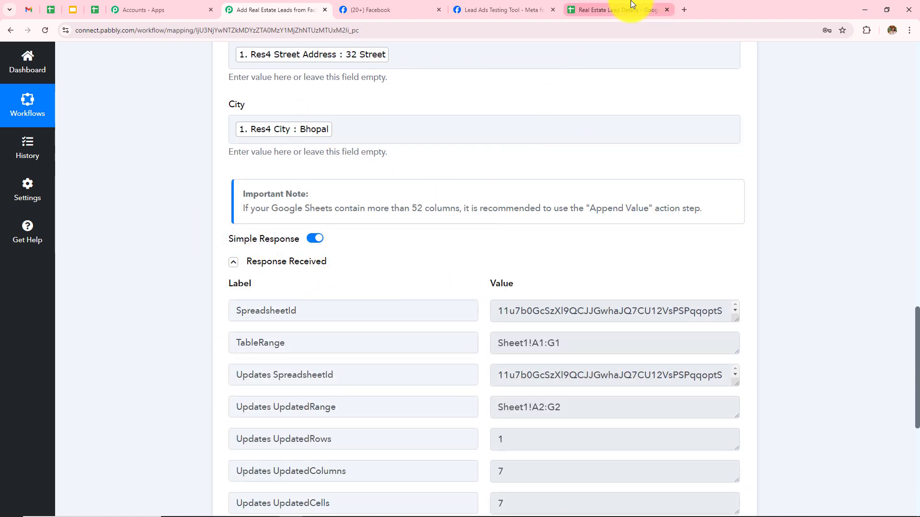
Confirm the second test lead's row in the sheet, then return to the workflow.
left_click(586, 9)
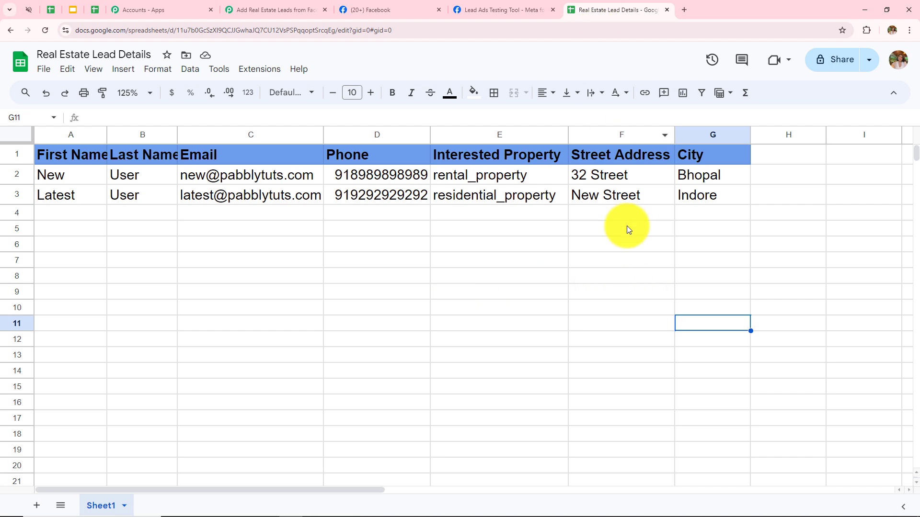
left_click(266, 10)
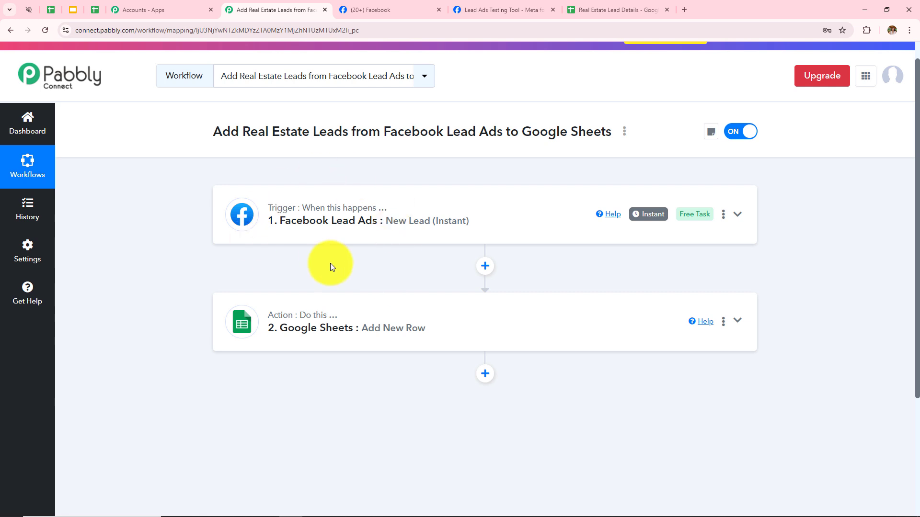
scroll(330, 216, "up", 1)
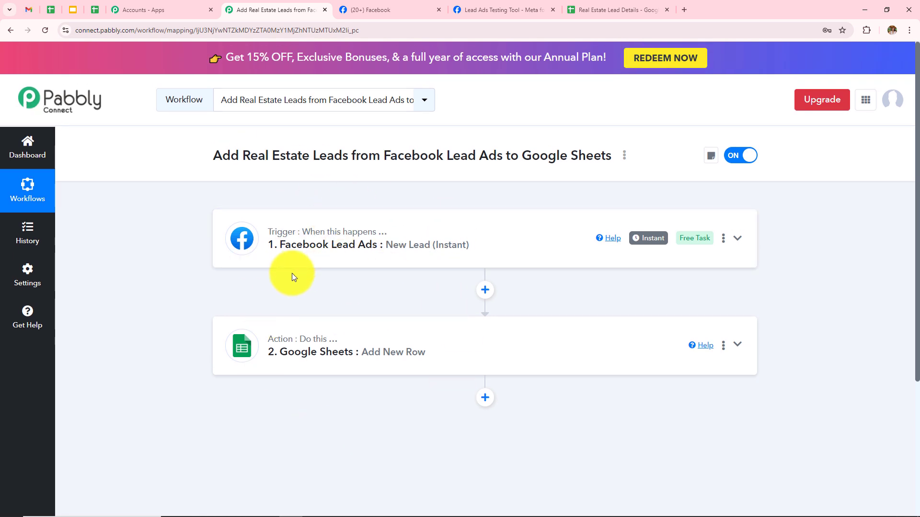